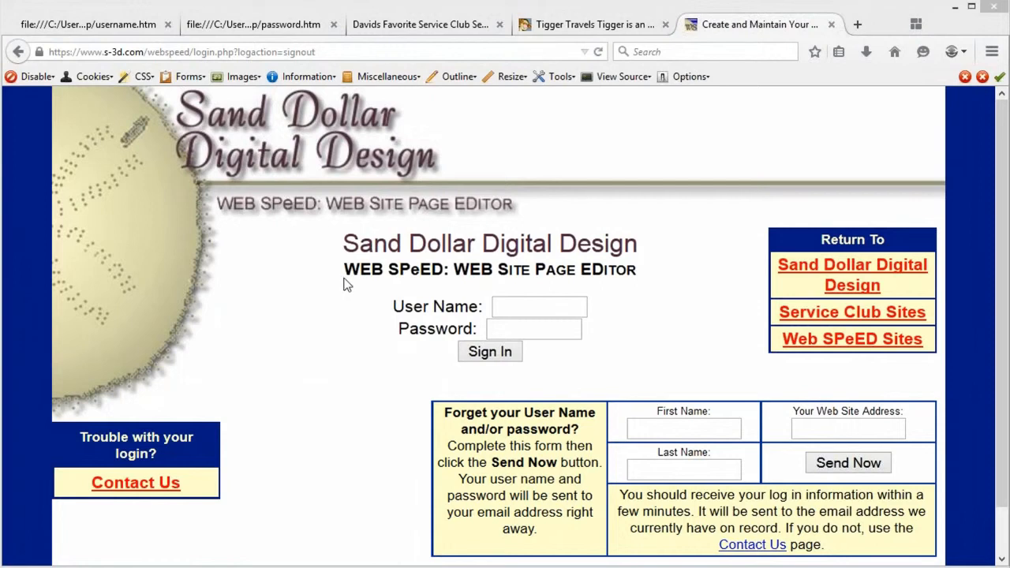
# Step: View the username.htm activation e-mail and select the account user name
pyautogui.click(96, 26)
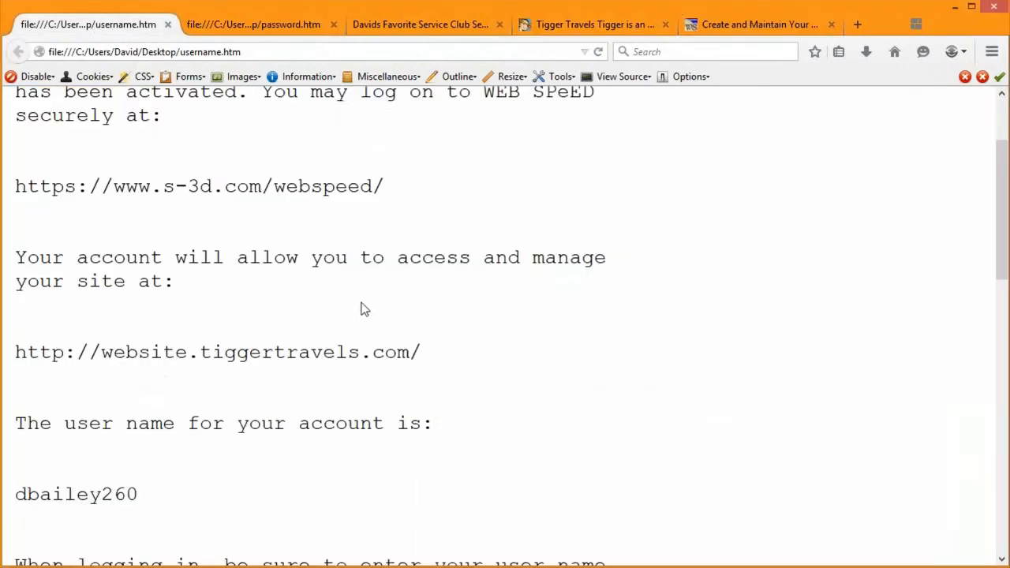
pyautogui.scroll(3, 361, 309)
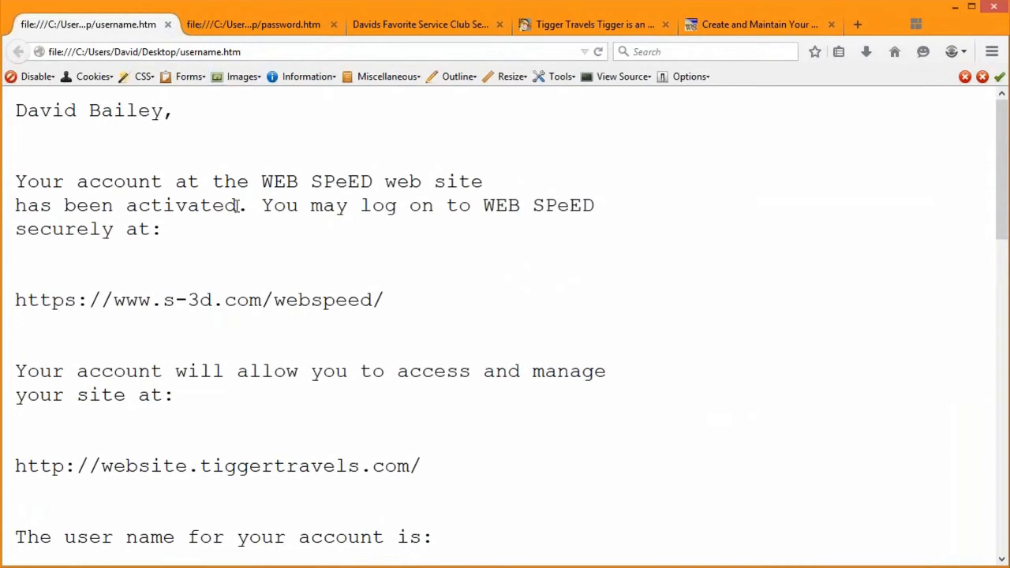
pyautogui.scroll(-4, 255, 276)
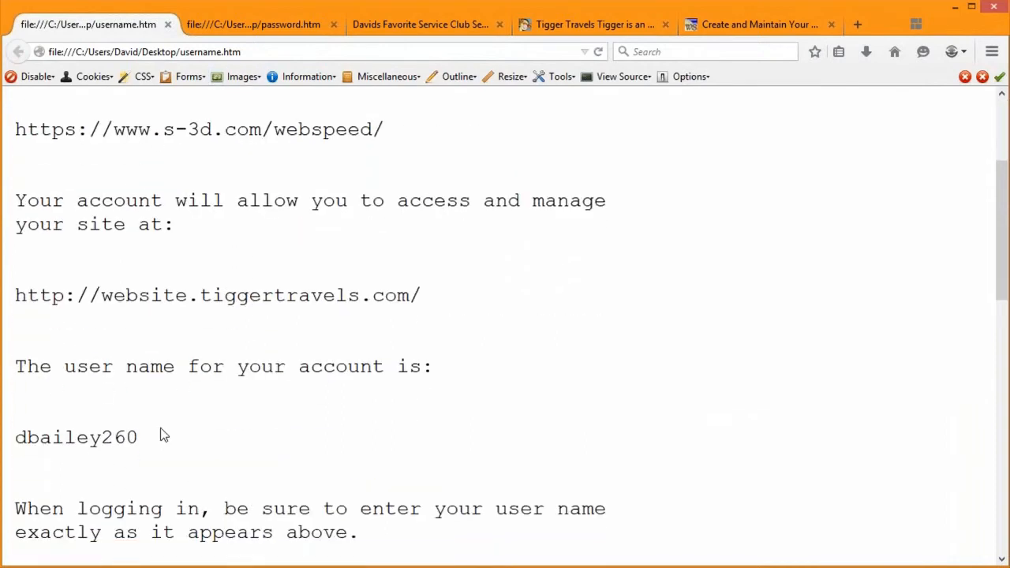
pyautogui.moveTo(140, 439); pyautogui.dragTo(14, 440)
# Step: Look over the password.htm activation e-mail showing the account password
pyautogui.click(259, 28)
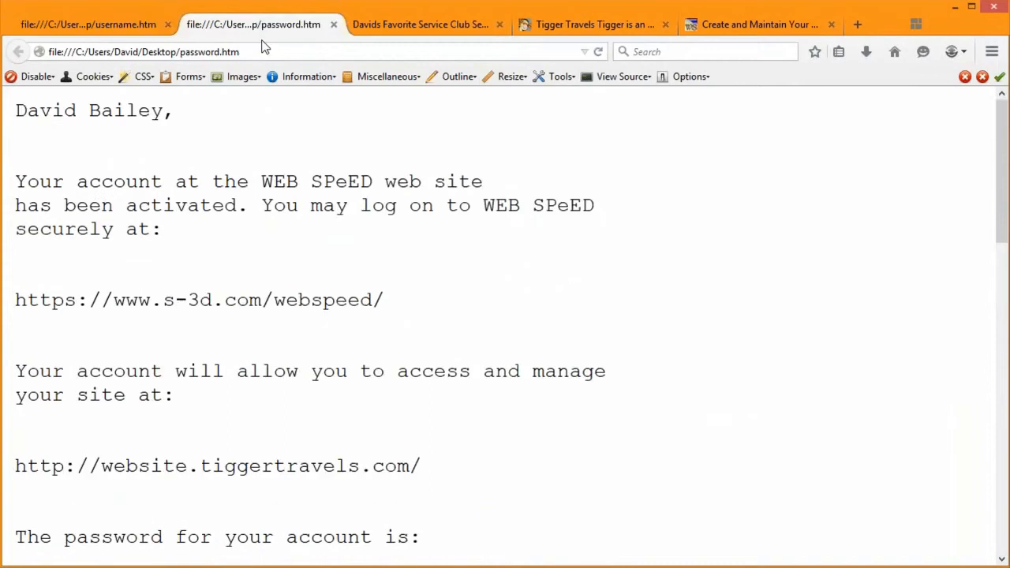
pyautogui.scroll(-5, 340, 268)
pyautogui.moveTo(109, 385); pyautogui.dragTo(6, 389)
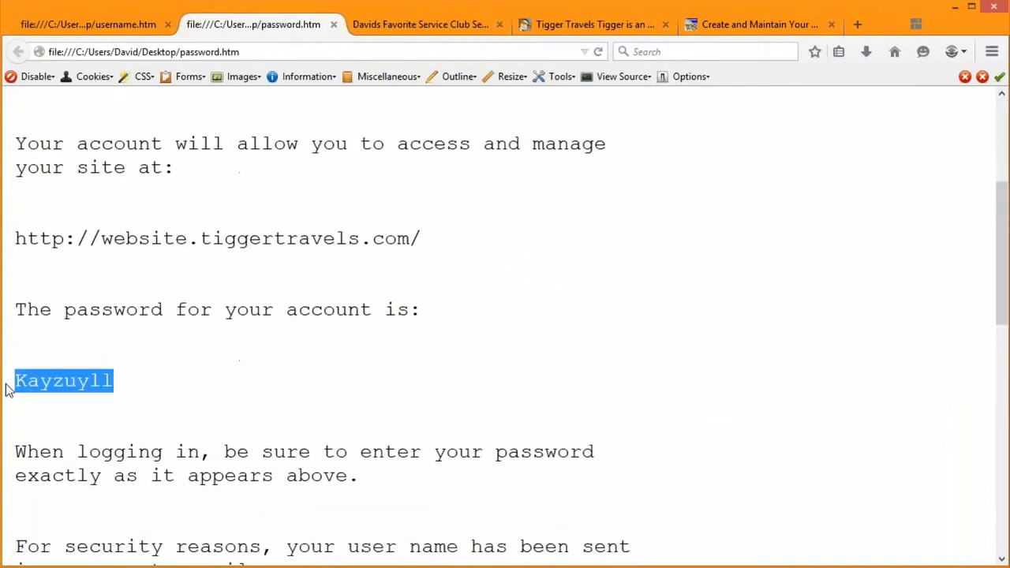
pyautogui.scroll(5, 141, 354)
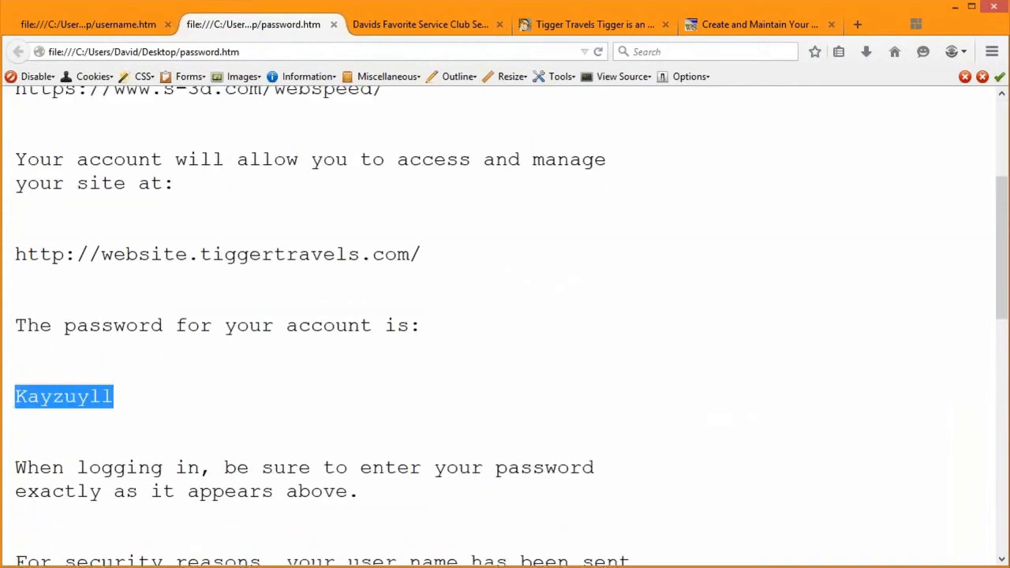
# Step: Return to the username.htm message and select the webspeed URL
pyautogui.click(87, 31)
pyautogui.click(173, 359)
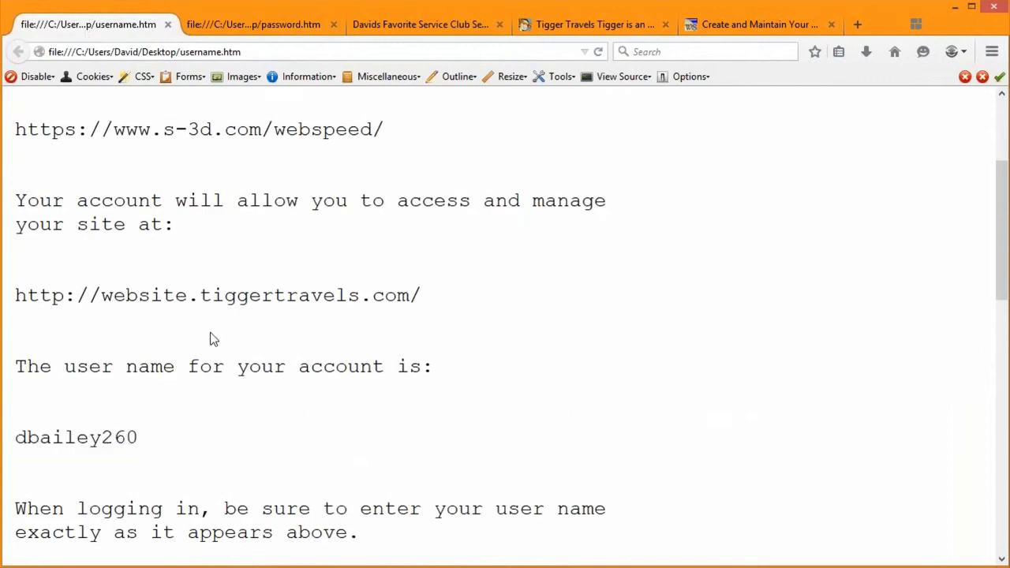
pyautogui.scroll(1, 378, 191)
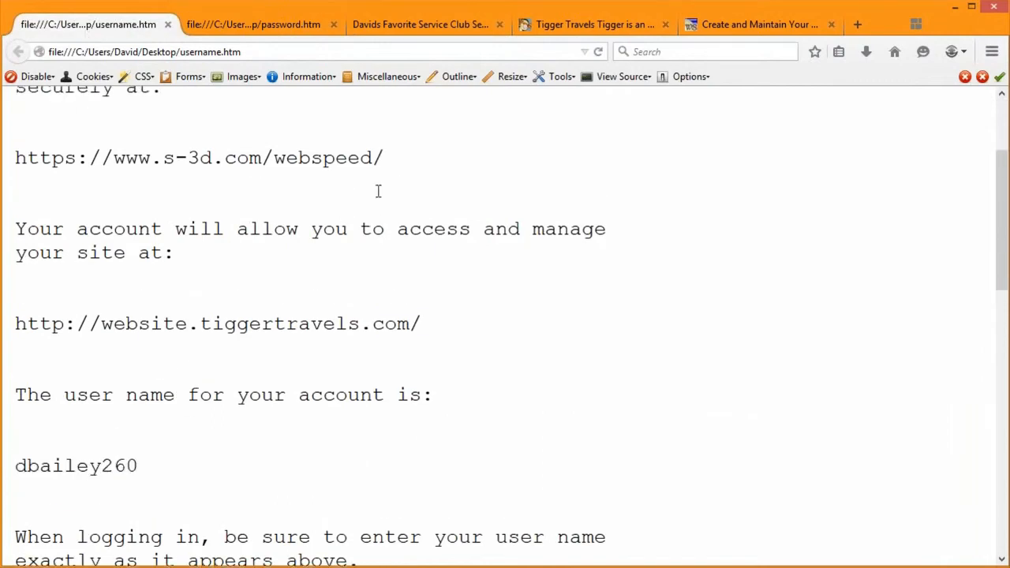
pyautogui.scroll(3, 378, 191)
pyautogui.moveTo(384, 243); pyautogui.dragTo(336, 243)
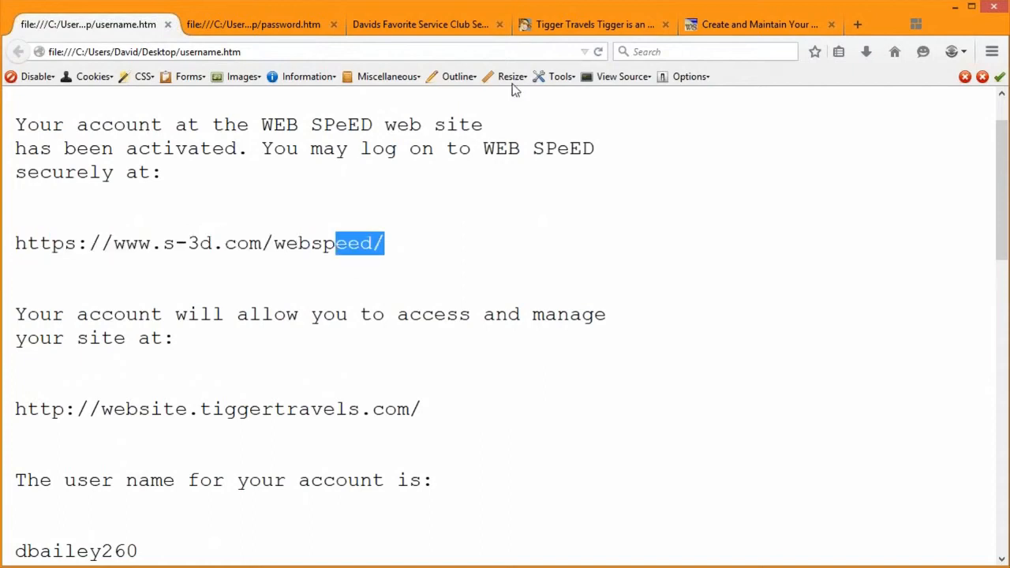
# Step: Browse the Davids Favorite Service Club site
pyautogui.click(440, 24)
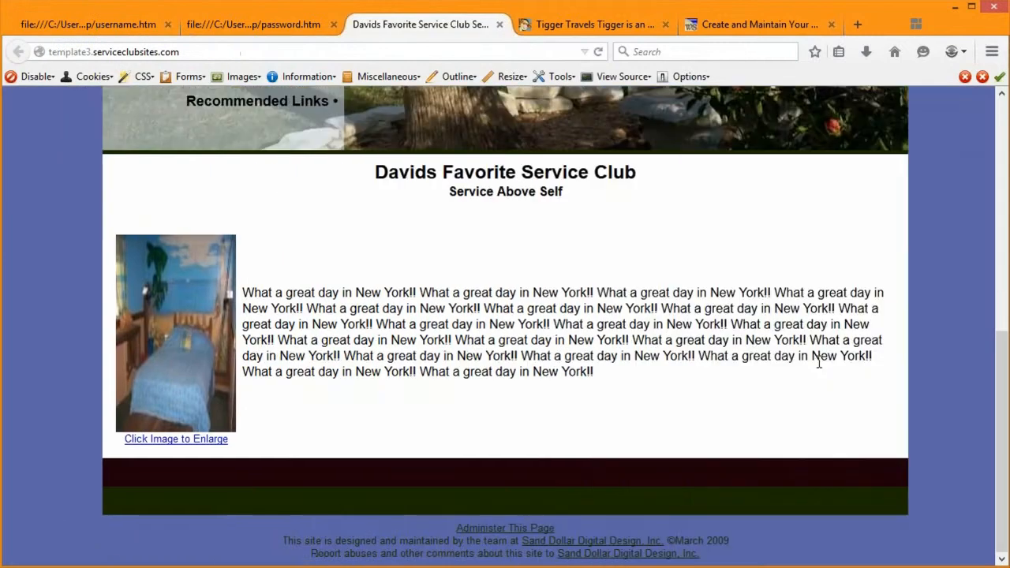
pyautogui.scroll(5, 816, 372)
pyautogui.scroll(4, 813, 365)
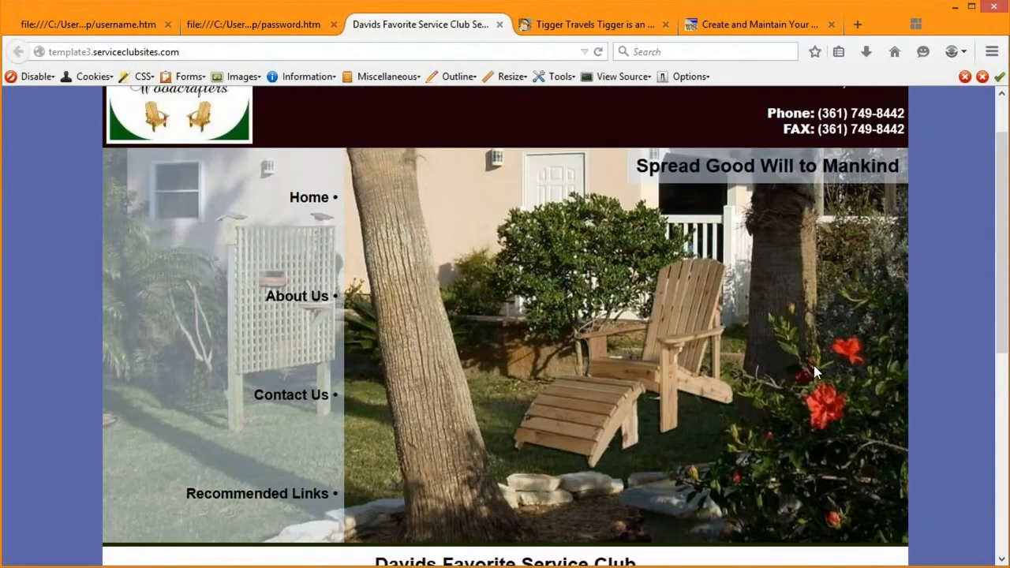
pyautogui.scroll(-5, 484, 525)
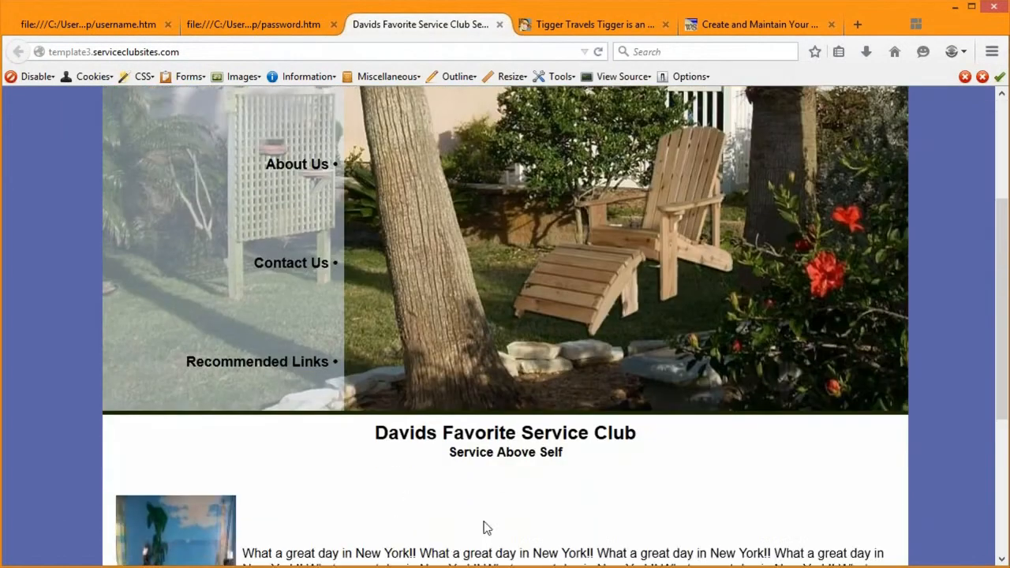
pyautogui.scroll(-1, 487, 530)
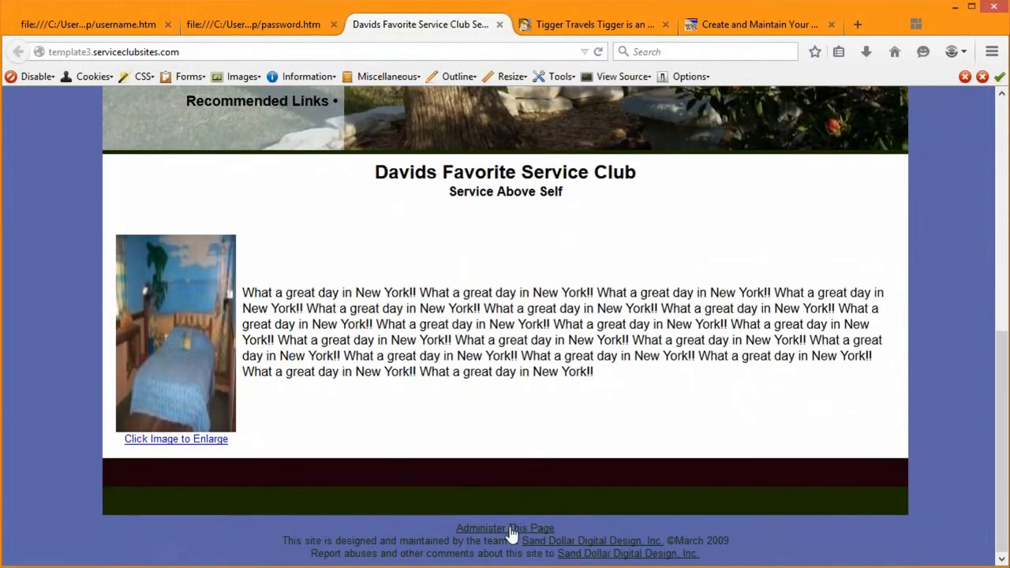
pyautogui.press('ctrl')
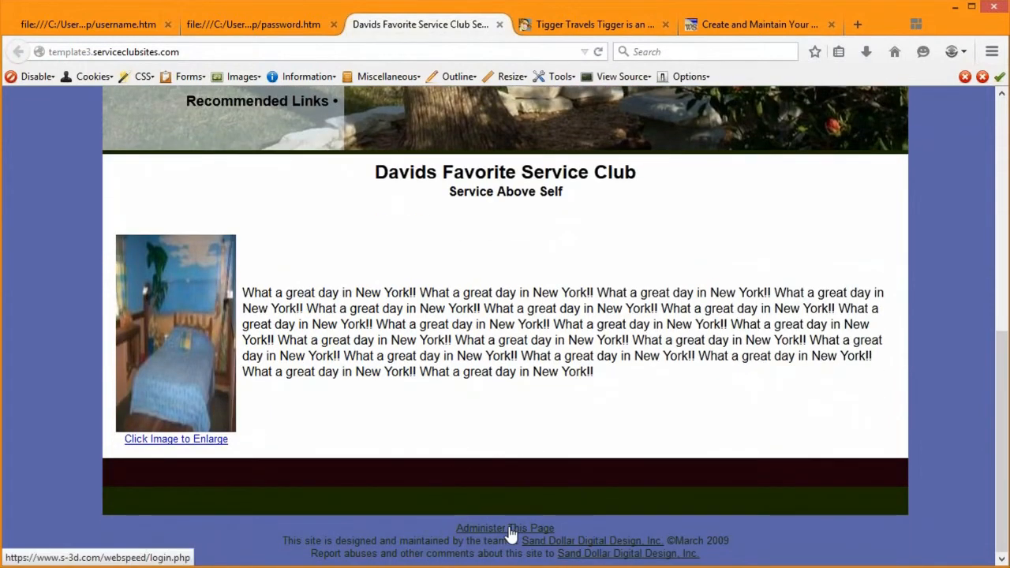
pyautogui.press('ctrl')
pyautogui.press('ctrl')
pyautogui.press('ctrl')
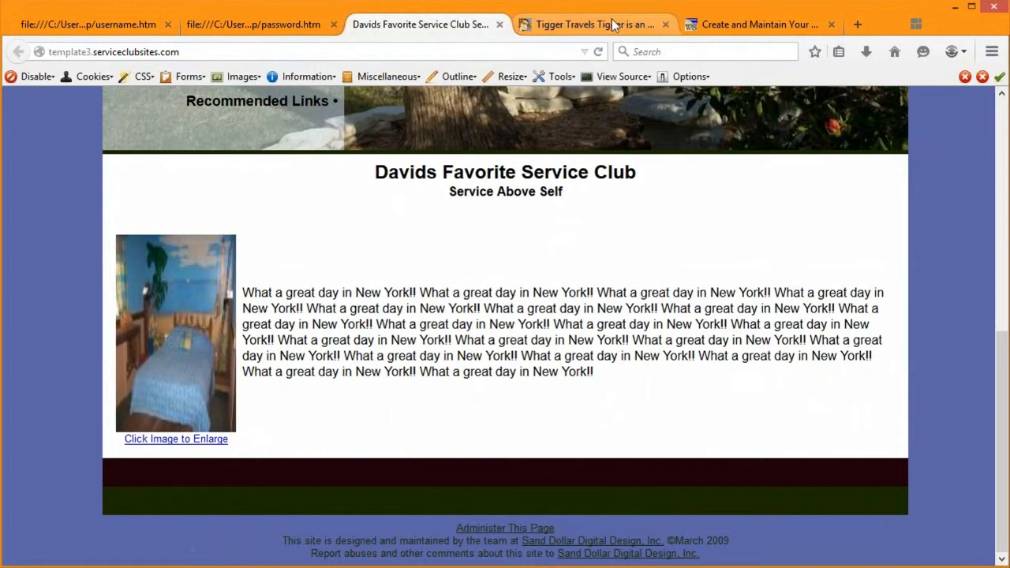
# Step: On the live Tigger Travels site, use the footer's Administer This Page link to reach WEB SPeED sign-in
pyautogui.click(580, 28)
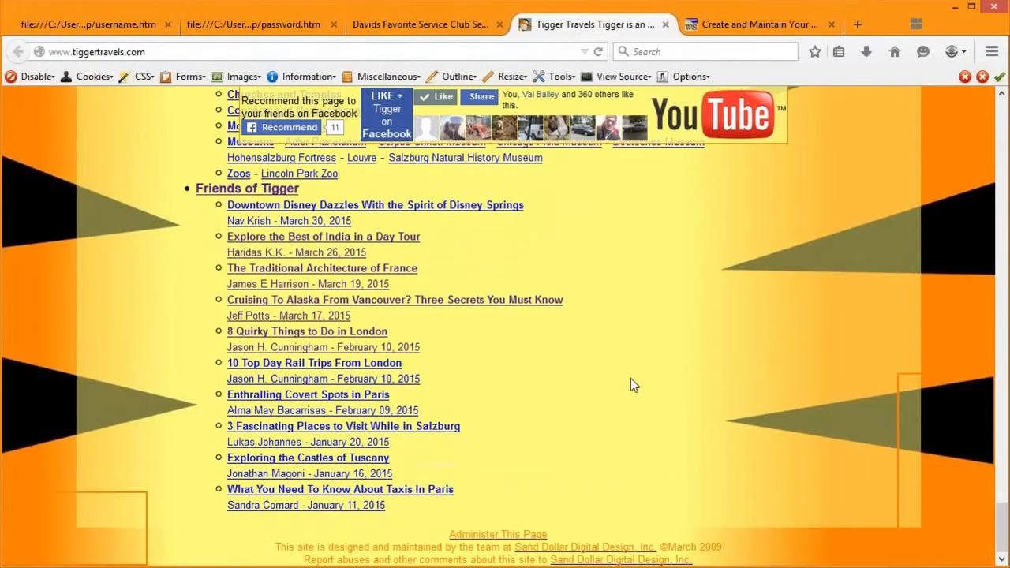
pyautogui.moveTo(1003, 486); pyautogui.dragTo(1004, 88)
pyautogui.moveTo(999, 145); pyautogui.dragTo(963, 543)
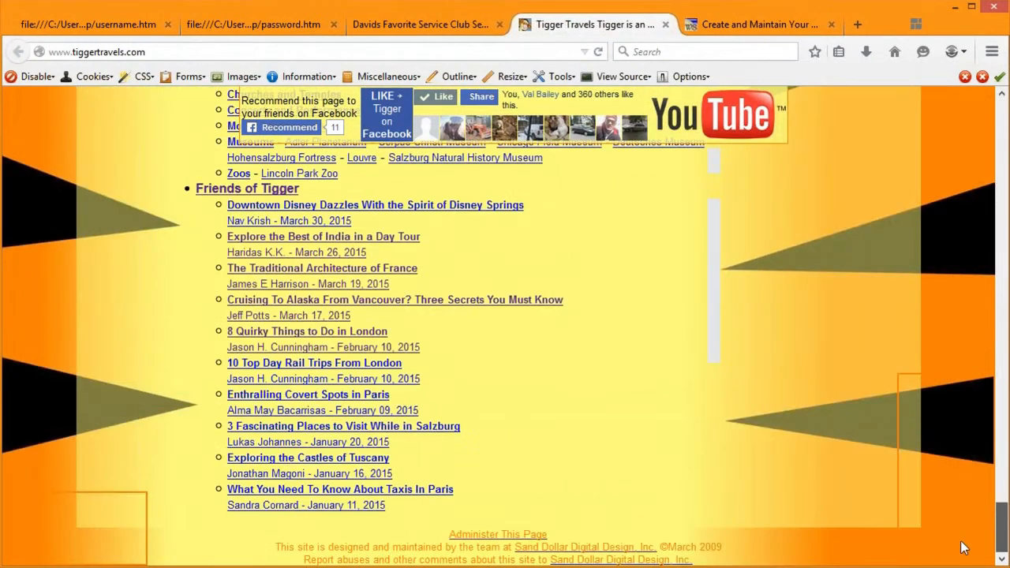
pyautogui.click(492, 536)
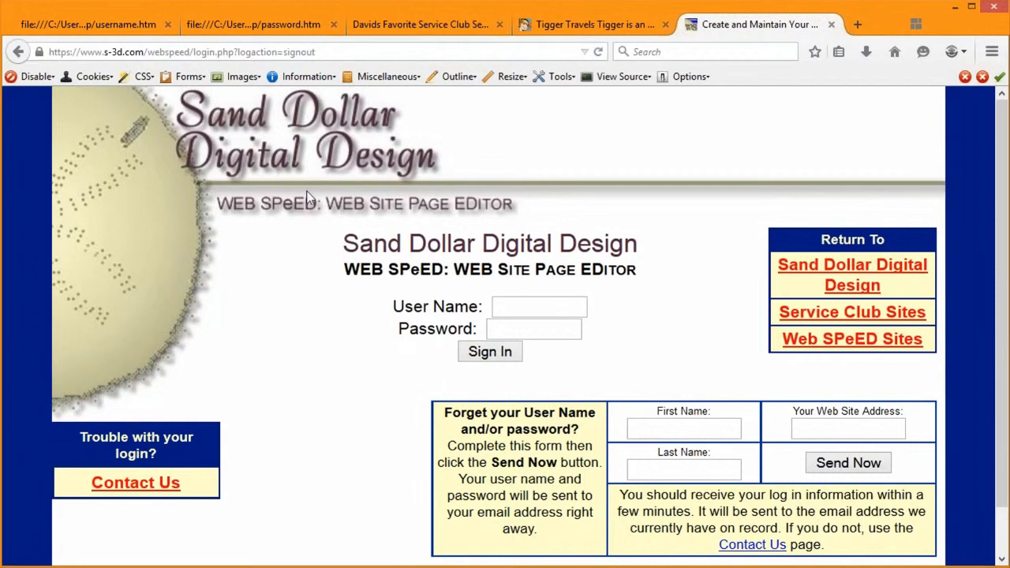
# Step: Fill the User Name and Password from the browser's saved login and sign in
pyautogui.click(520, 324)
pyautogui.click(520, 325)
pyautogui.press('ctrl')
pyautogui.press('ctrl')
pyautogui.press('ctrl')
pyautogui.click(521, 308)
pyautogui.click(521, 308)
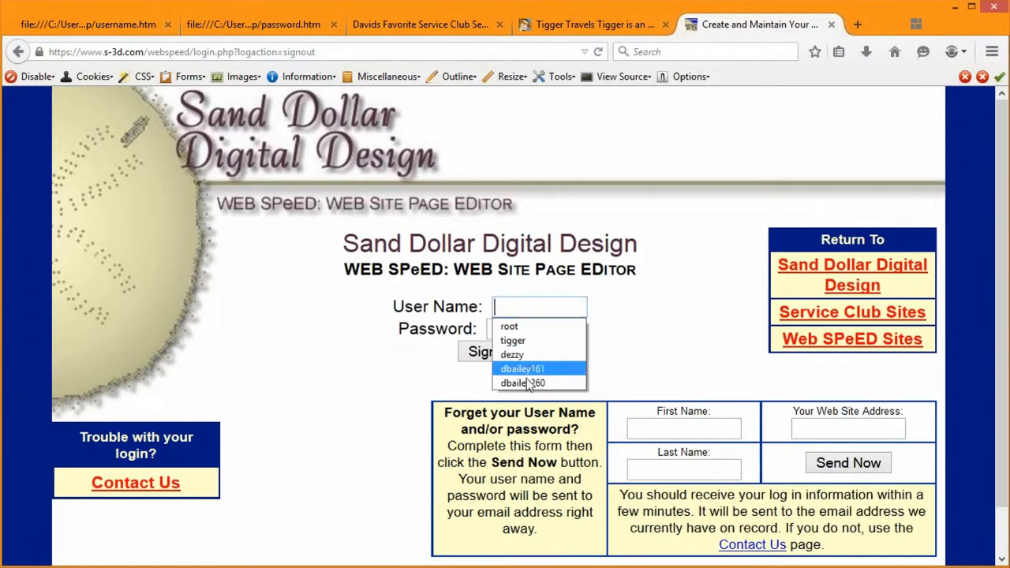
pyautogui.click(526, 378)
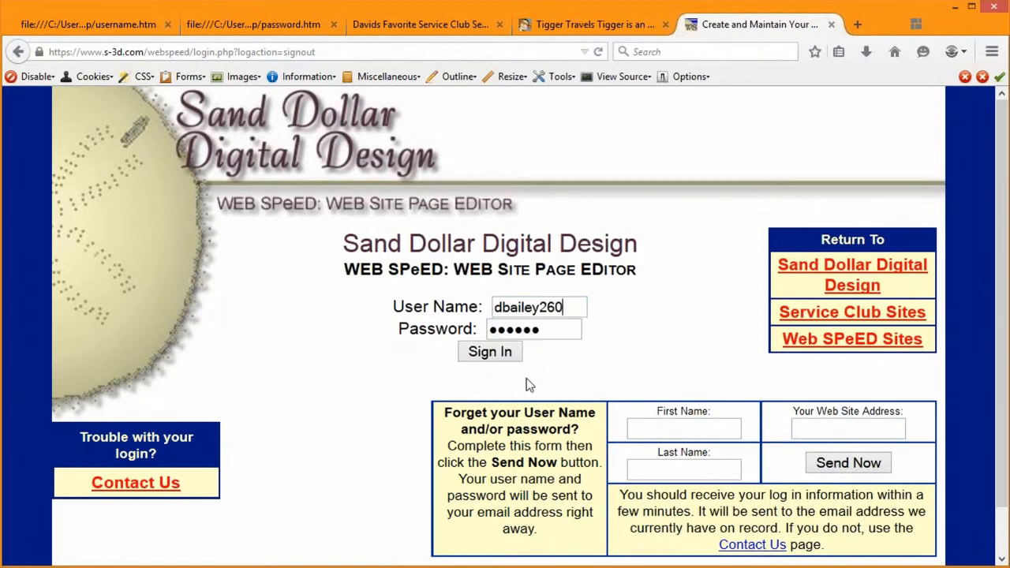
pyautogui.click(490, 361)
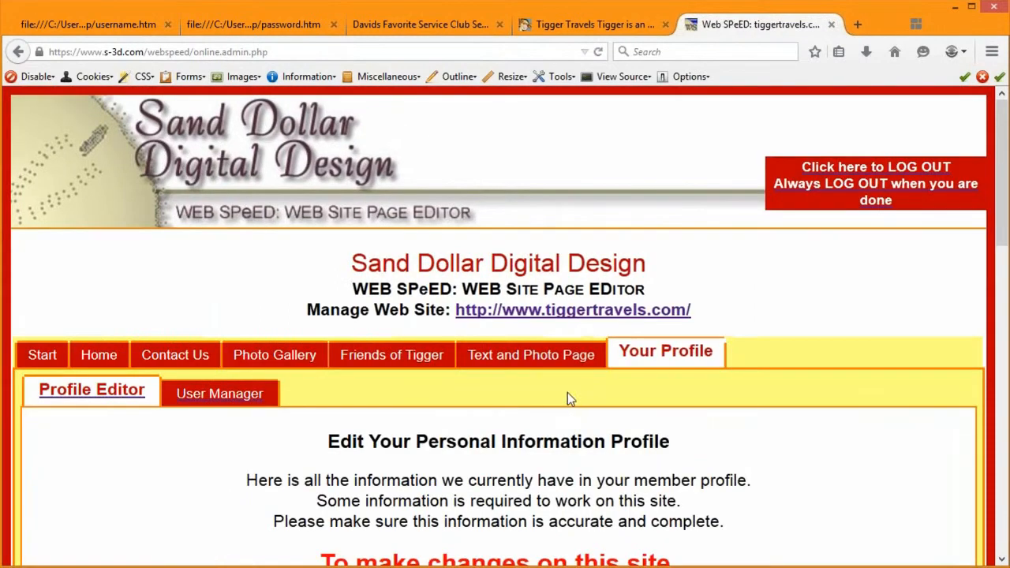
# Step: Scroll the Profile Editor to the empty address, city, state, zip and phone fields
pyautogui.scroll(-3, 566, 400)
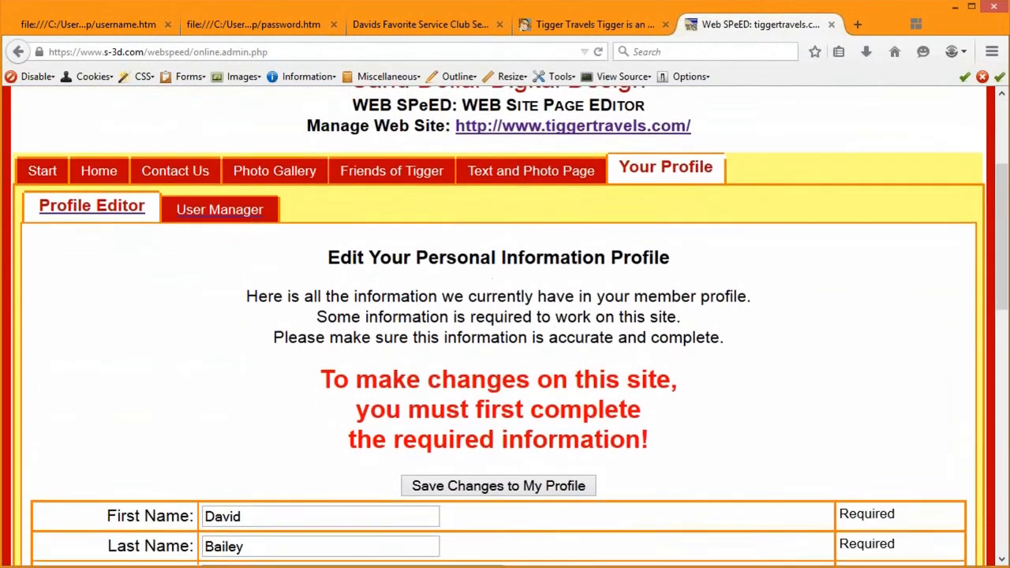
pyautogui.scroll(-3, 859, 318)
pyautogui.scroll(1, 722, 359)
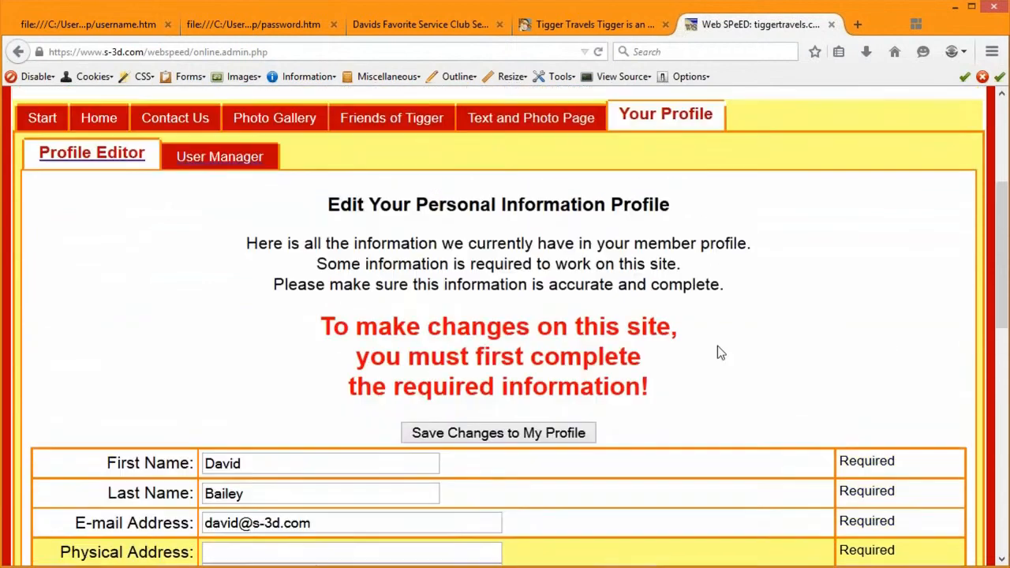
pyautogui.scroll(1, 735, 407)
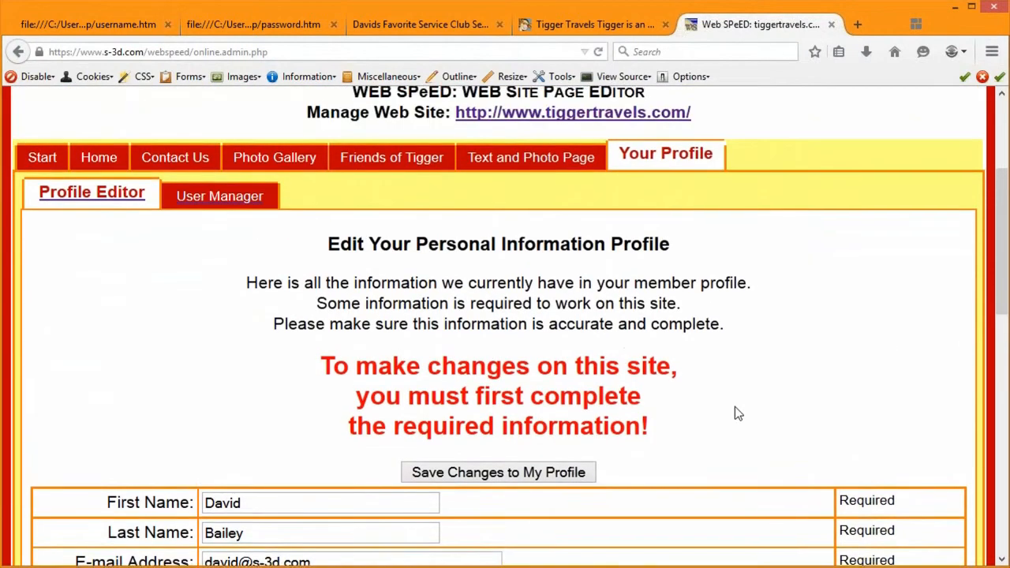
pyautogui.scroll(-3, 736, 407)
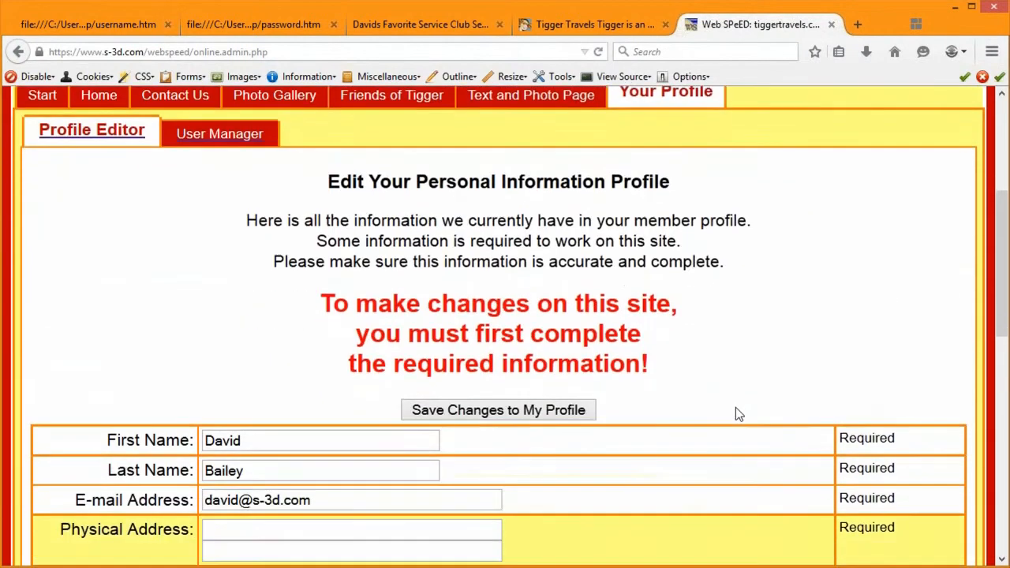
pyautogui.scroll(2, 718, 308)
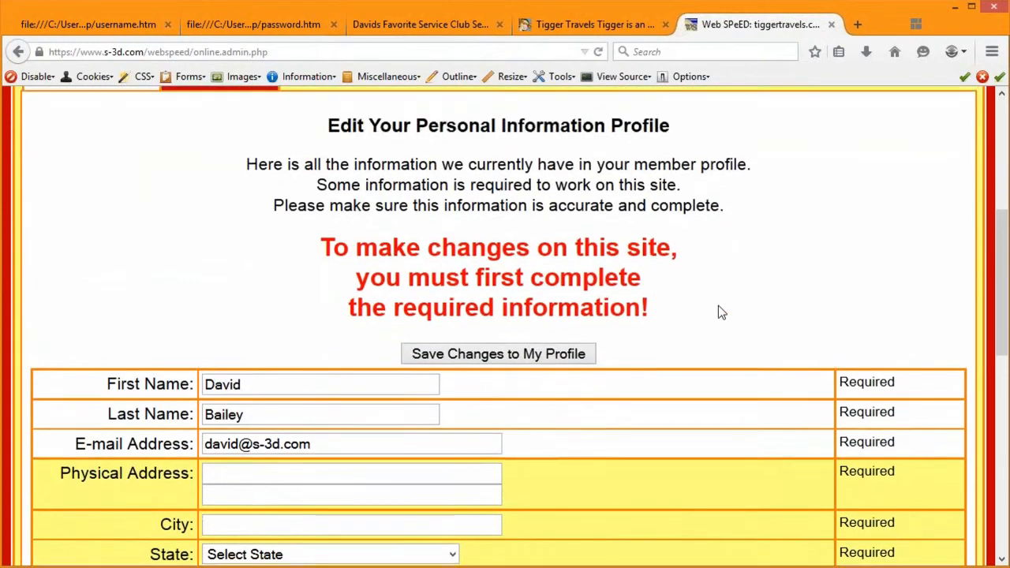
pyautogui.scroll(-1, 735, 403)
pyautogui.scroll(-1, 715, 373)
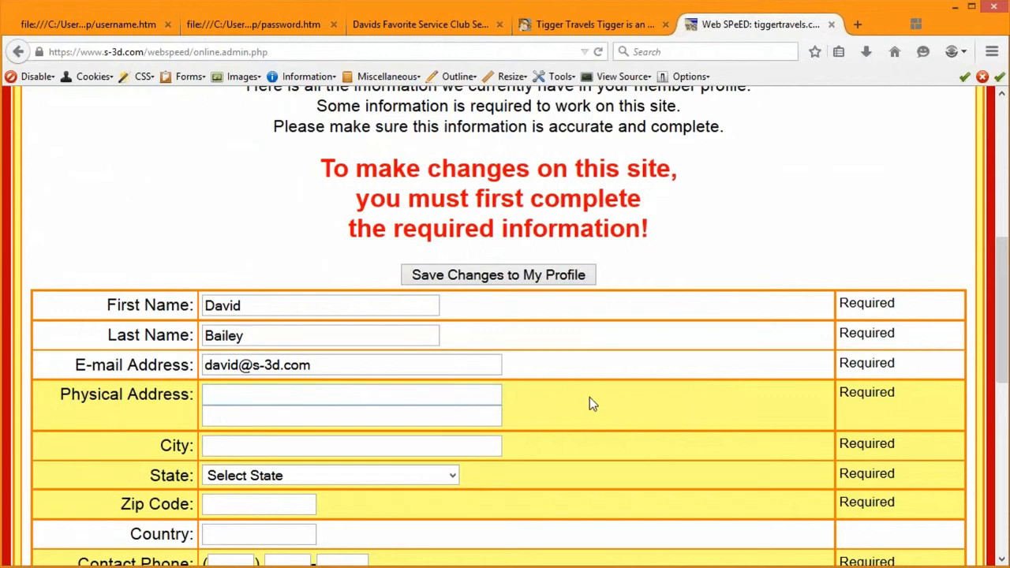
pyautogui.scroll(-1, 591, 400)
pyautogui.scroll(2, 749, 272)
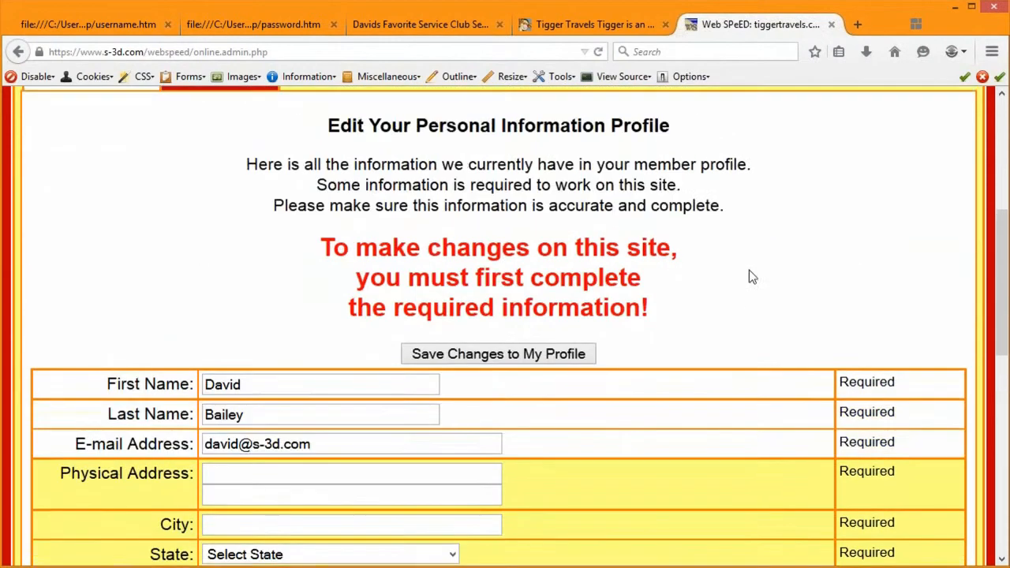
pyautogui.scroll(3, 749, 277)
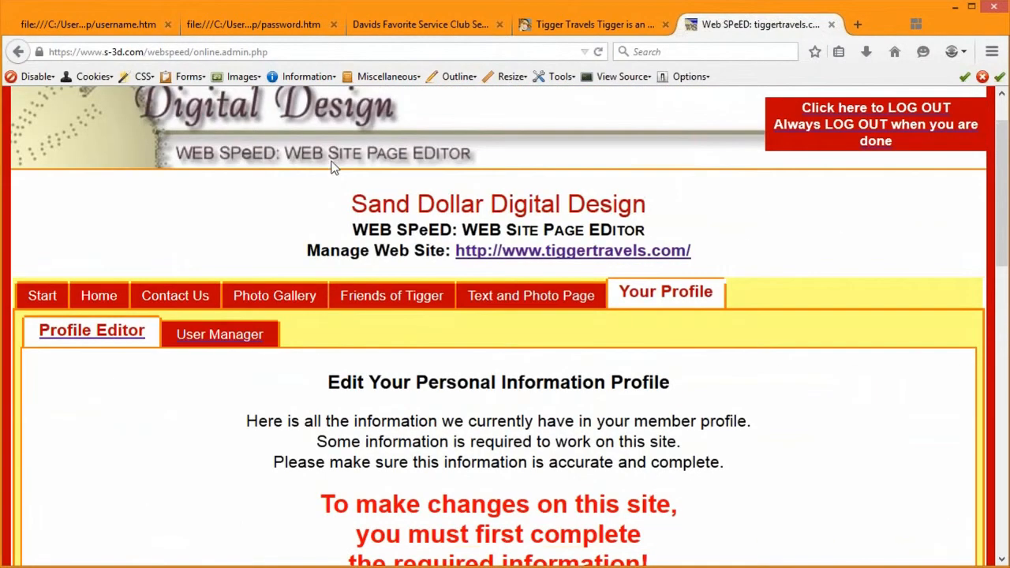
pyautogui.scroll(1, 493, 404)
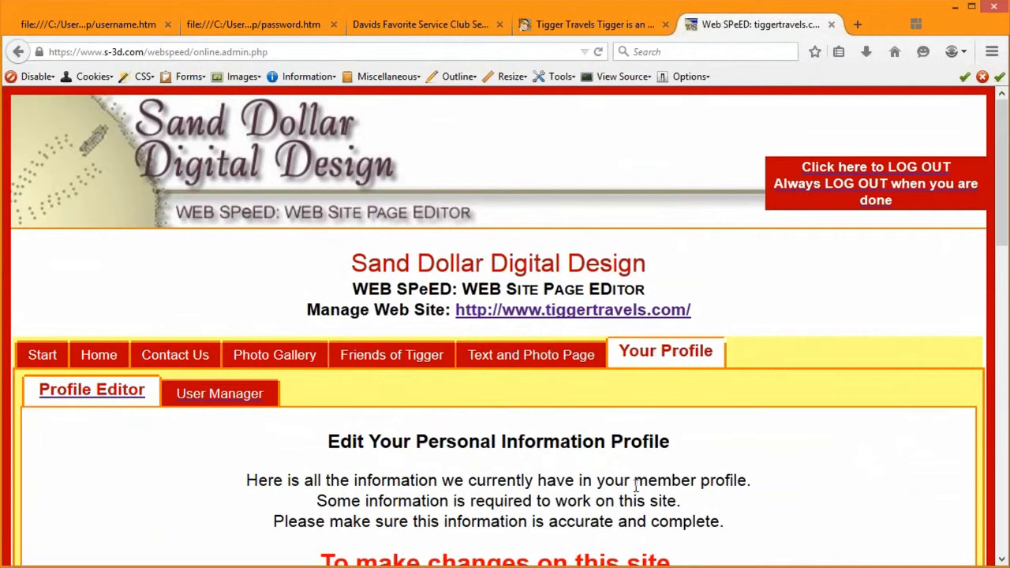
pyautogui.scroll(-2, 653, 484)
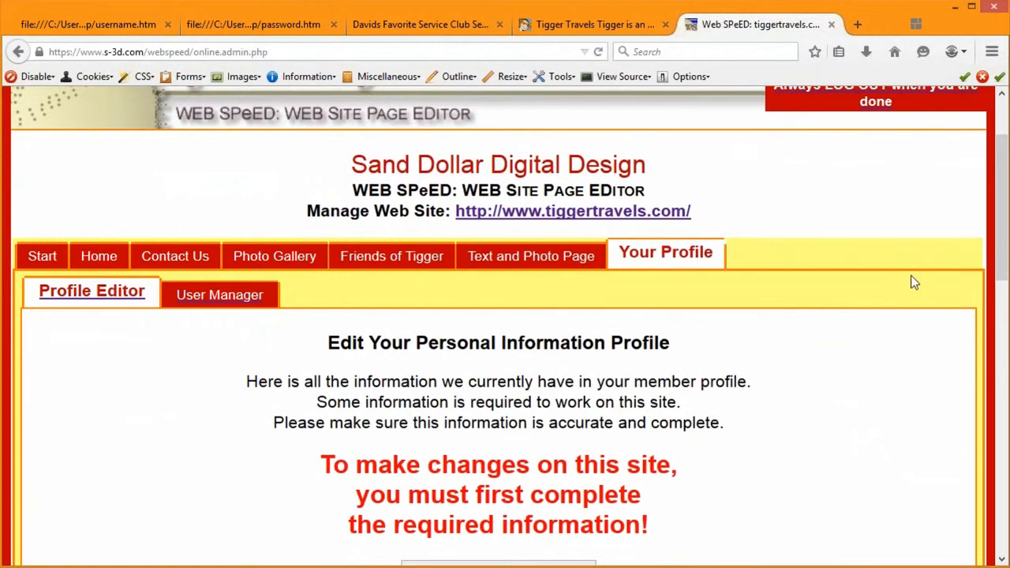
pyautogui.scroll(-5, 544, 493)
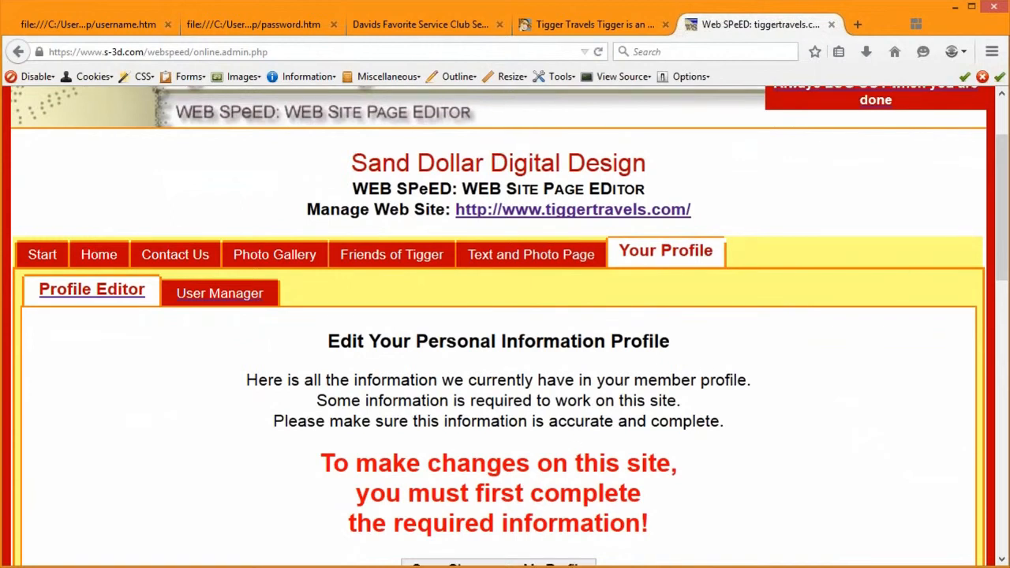
pyautogui.scroll(-2, 684, 376)
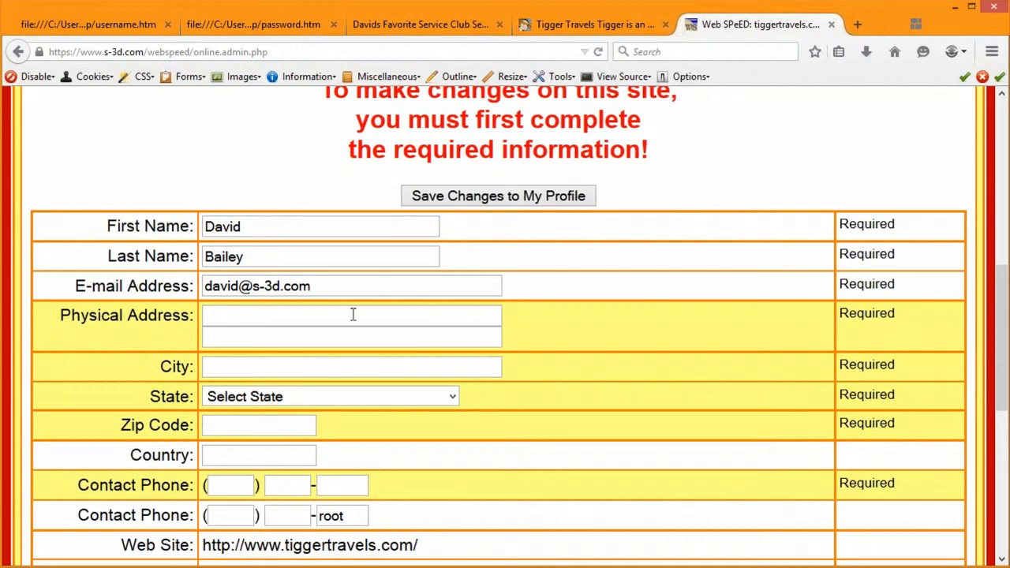
pyautogui.scroll(1, 646, 277)
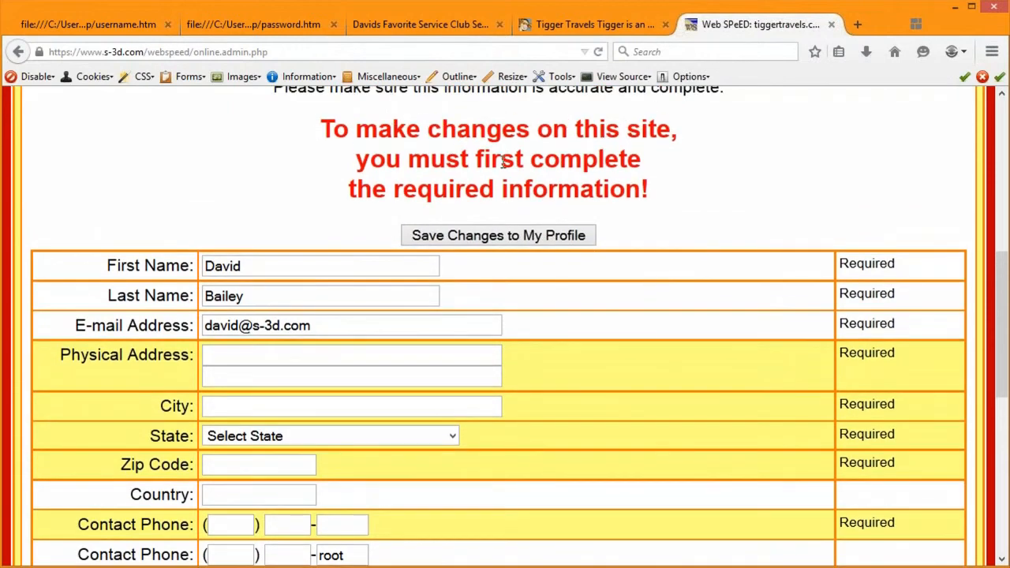
# Step: Fill in the street address, city and state from the saved entries
pyautogui.click(223, 357)
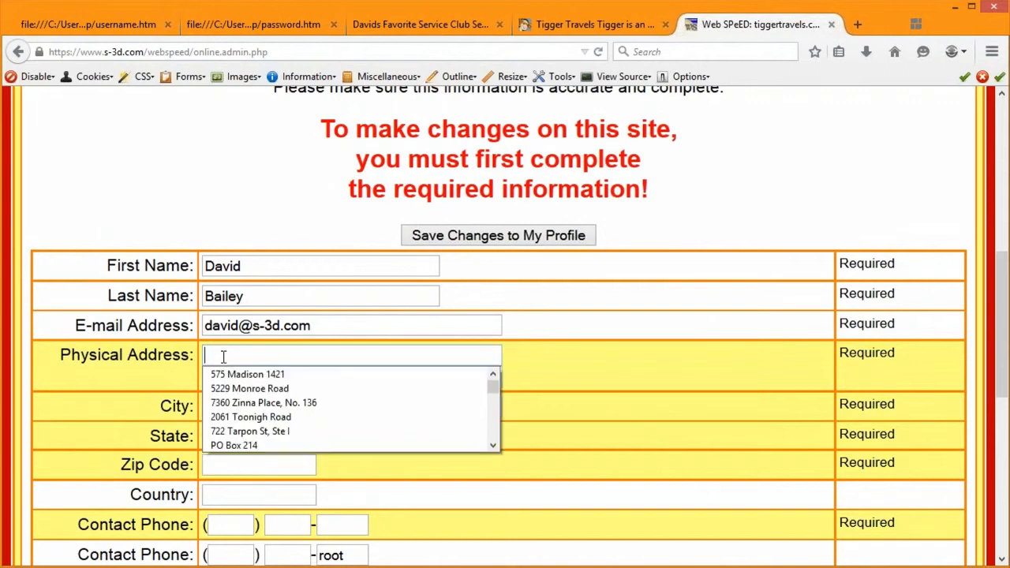
pyautogui.click(225, 374)
pyautogui.click(260, 406)
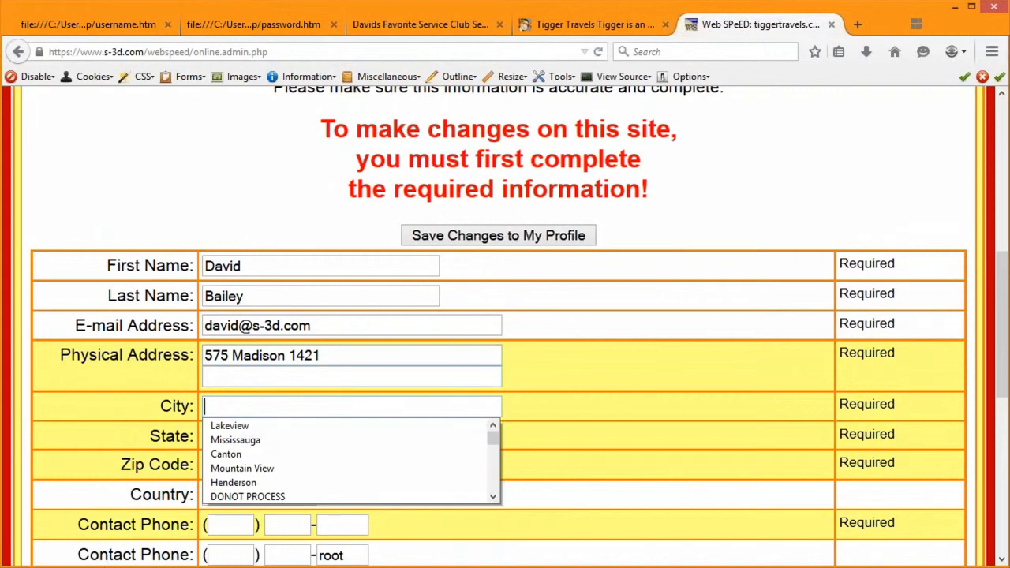
pyautogui.write('e')
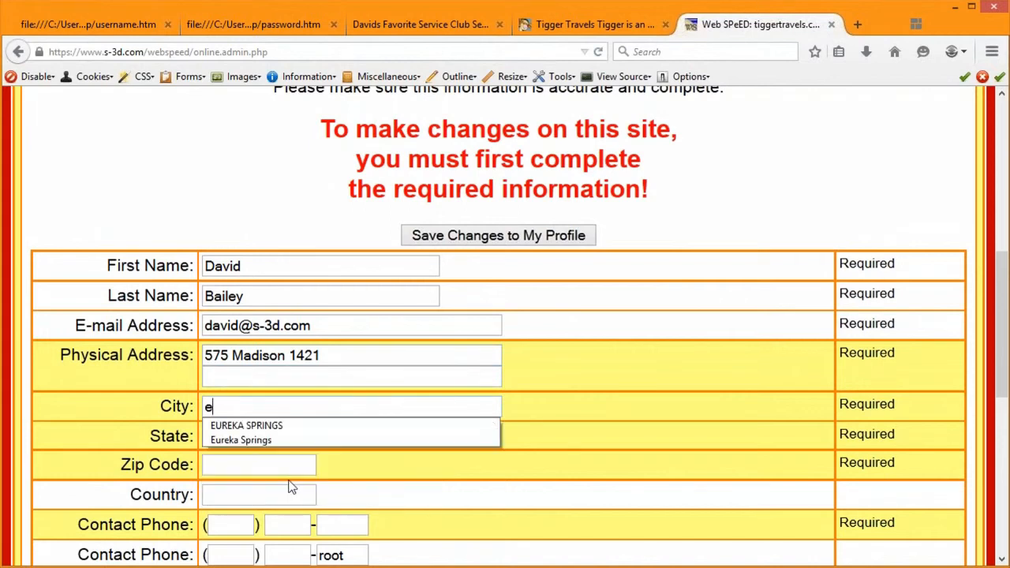
pyautogui.click(276, 440)
pyautogui.click(275, 444)
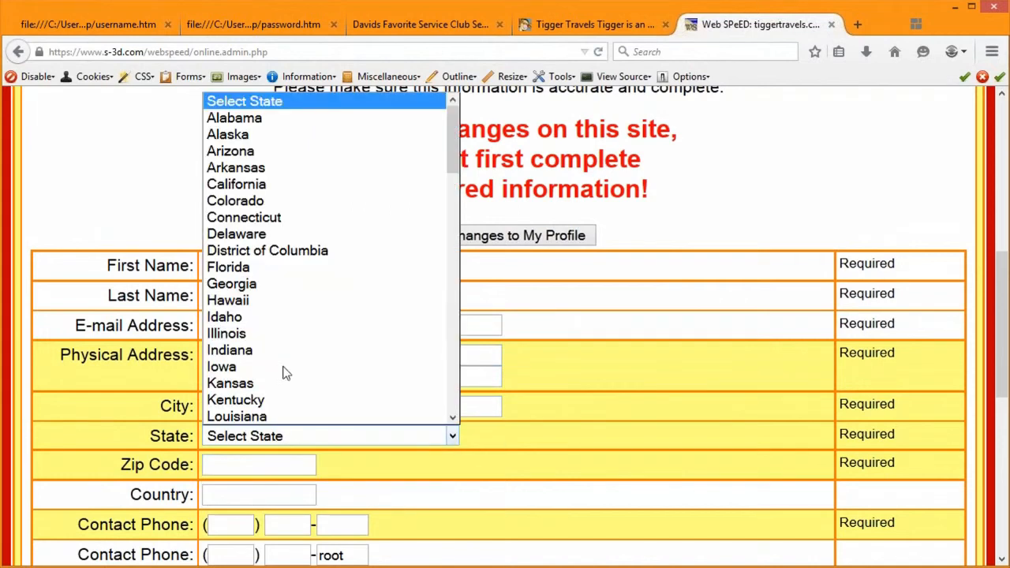
pyautogui.click(302, 169)
# Step: Enter the saved zip code and type the contact phone number
pyautogui.click(247, 464)
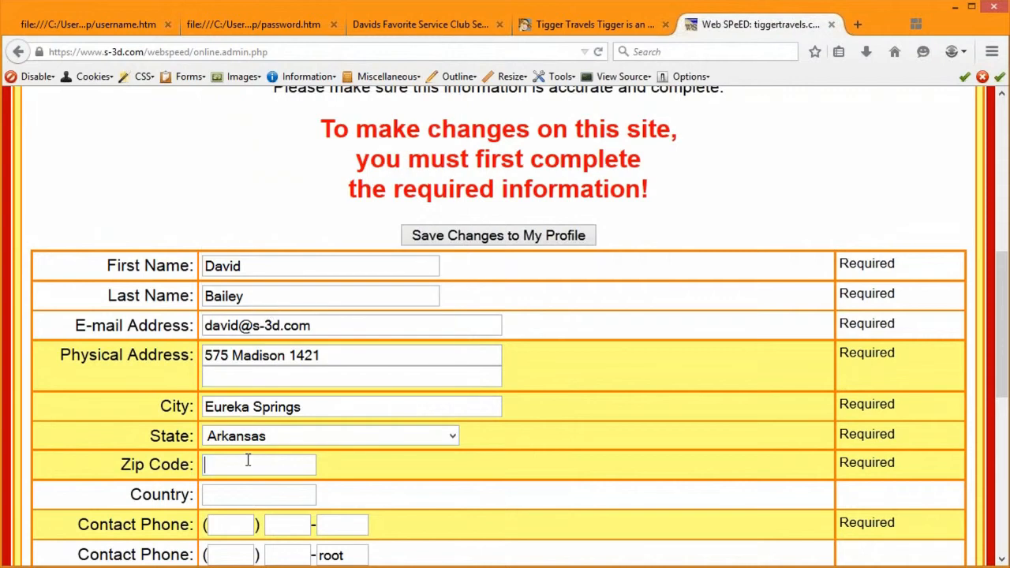
pyautogui.write('72')
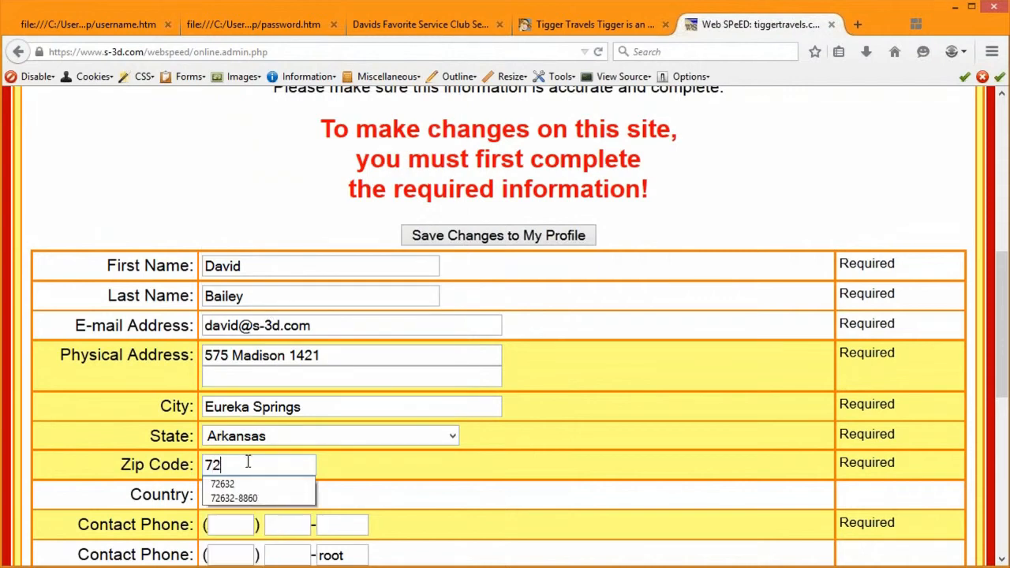
pyautogui.click(249, 499)
pyautogui.click(235, 522)
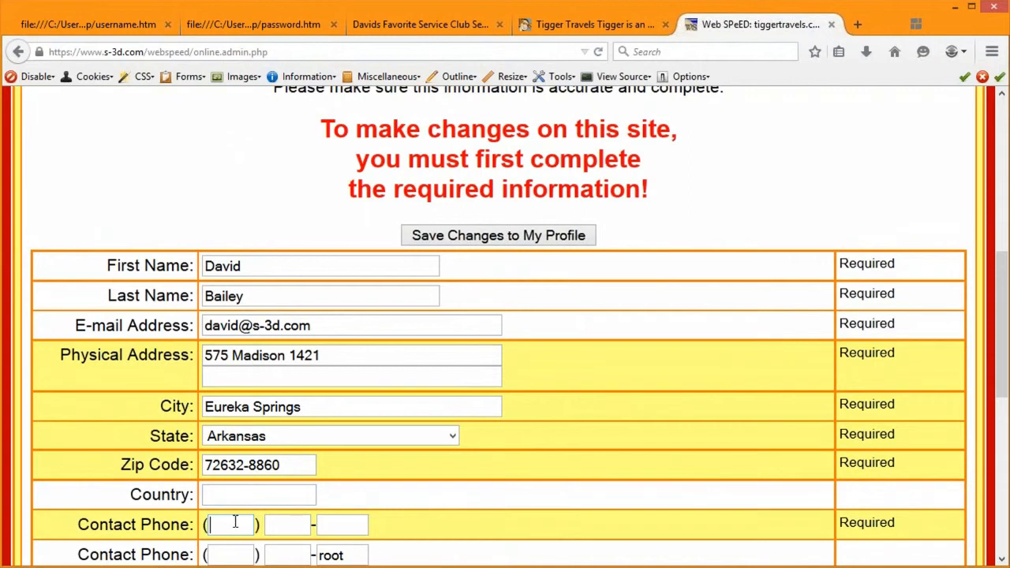
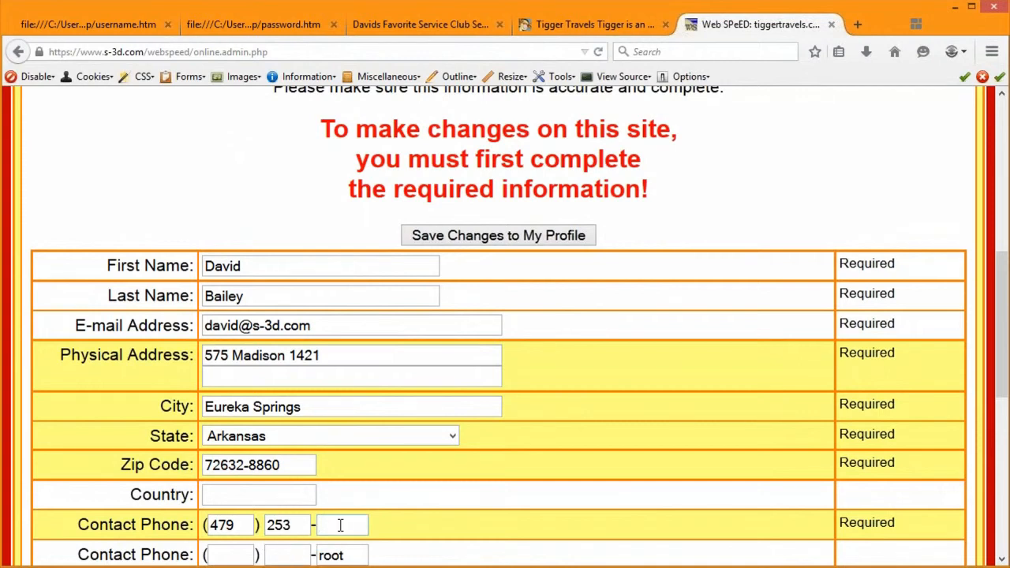
# Step: Delete the stray entry in the second phone field
pyautogui.scroll(-2, 469, 473)
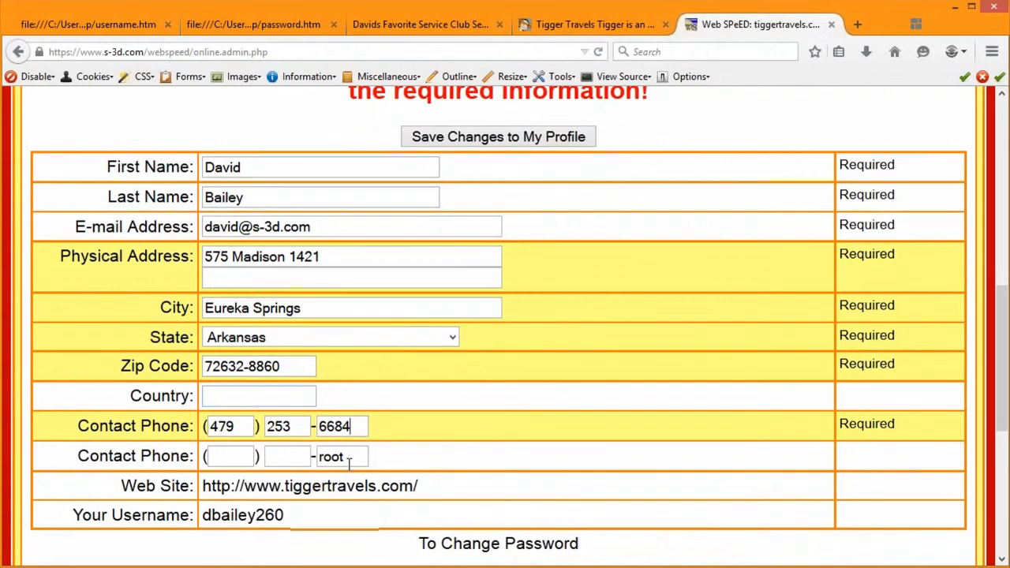
pyautogui.doubleClick(331, 456)
pyautogui.press('BackSpace')
pyautogui.scroll(-1, 429, 450)
pyautogui.scroll(-1, 315, 479)
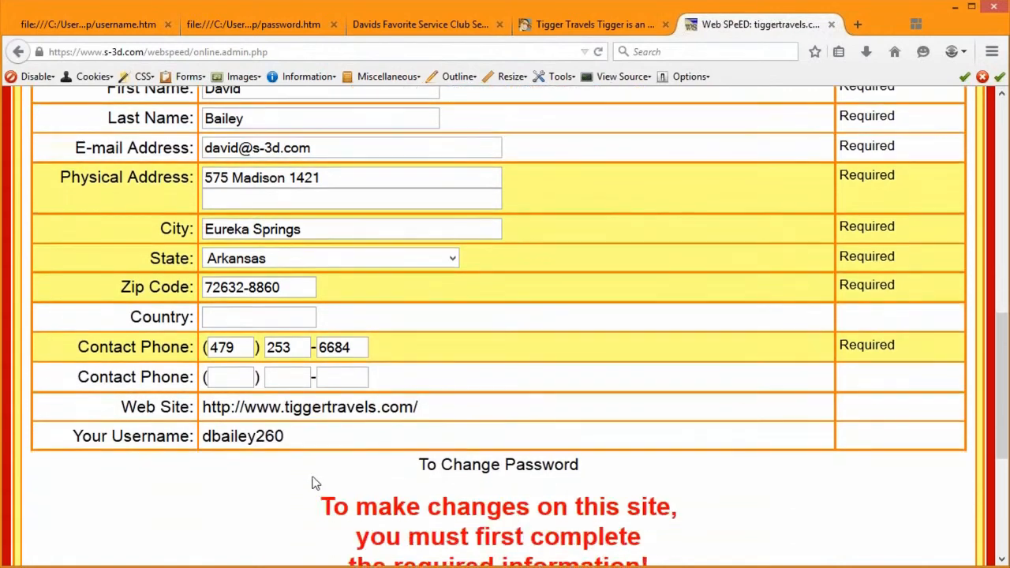
pyautogui.scroll(-1, 311, 485)
pyautogui.scroll(-2, 546, 463)
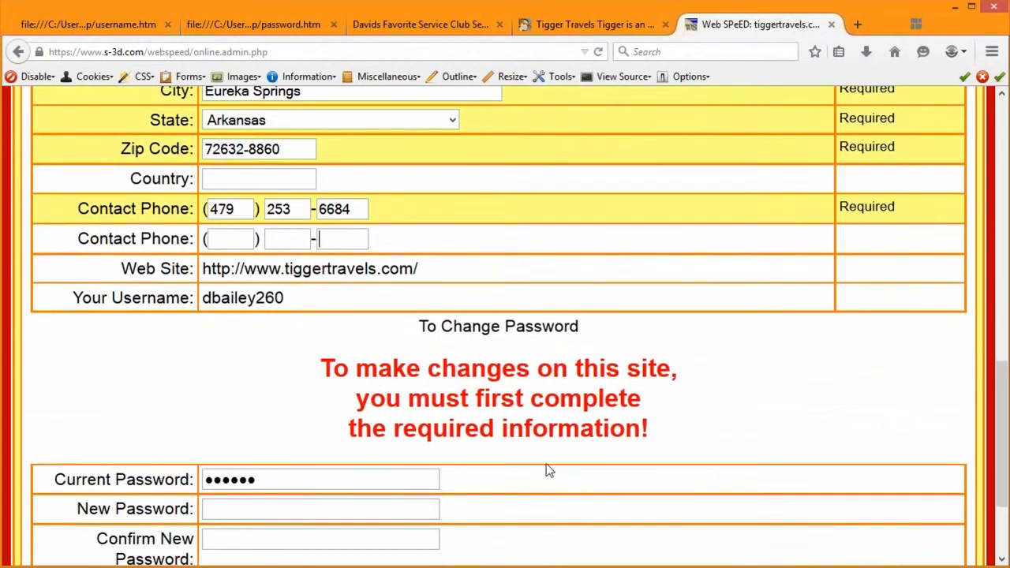
pyautogui.scroll(-2, 545, 463)
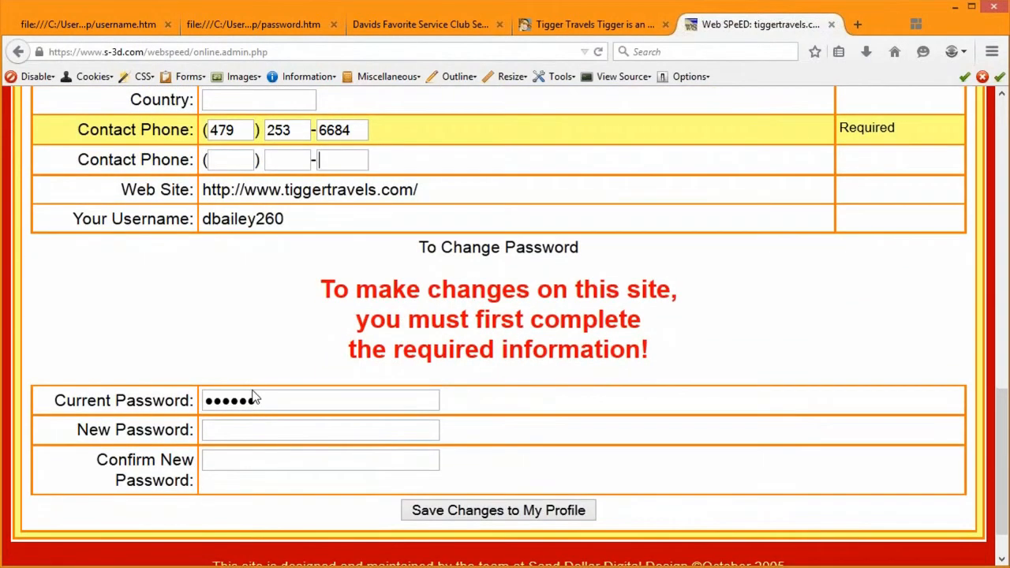
# Step: Save the profile with Save Changes to My Profile
pyautogui.click(242, 412)
pyautogui.click(245, 423)
pyautogui.click(237, 460)
pyautogui.scroll(1, 503, 410)
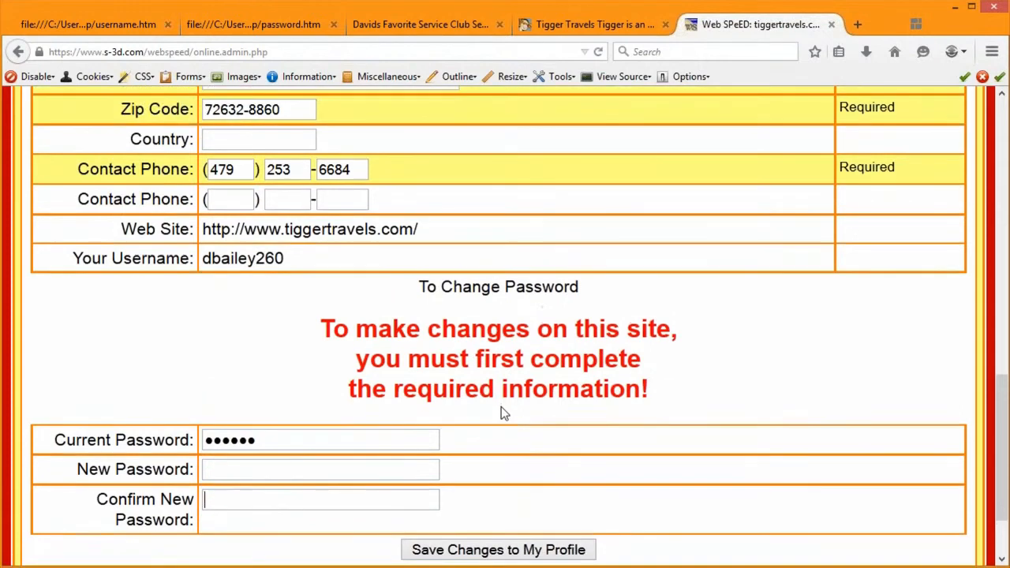
pyautogui.scroll(2, 502, 402)
pyautogui.scroll(7, 502, 376)
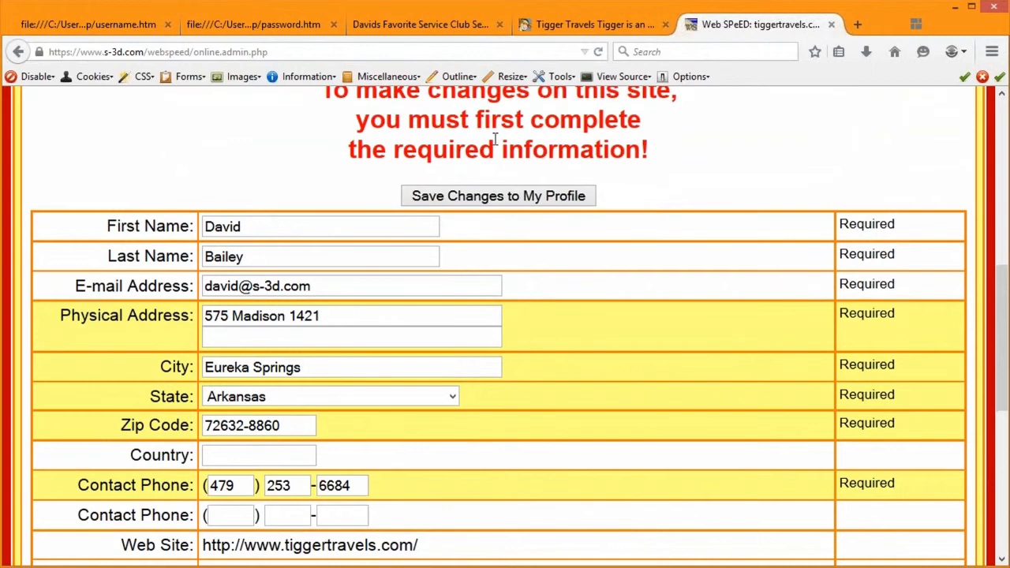
pyautogui.click(490, 197)
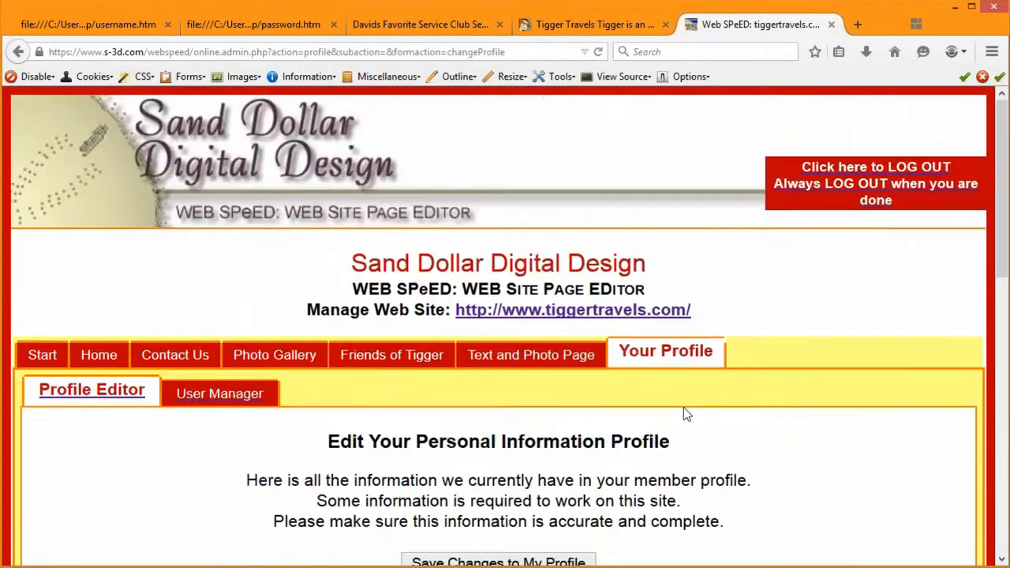
# Step: Visit the Start page, return to Your Profile, and check the saved address and phone values
pyautogui.scroll(-3, 684, 408)
pyautogui.scroll(-1, 689, 404)
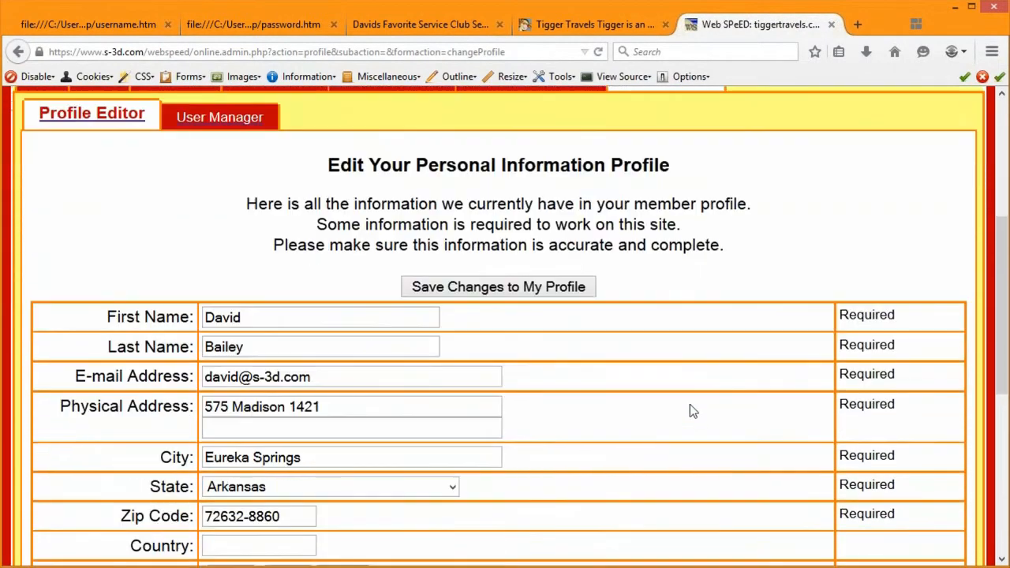
pyautogui.scroll(1, 688, 355)
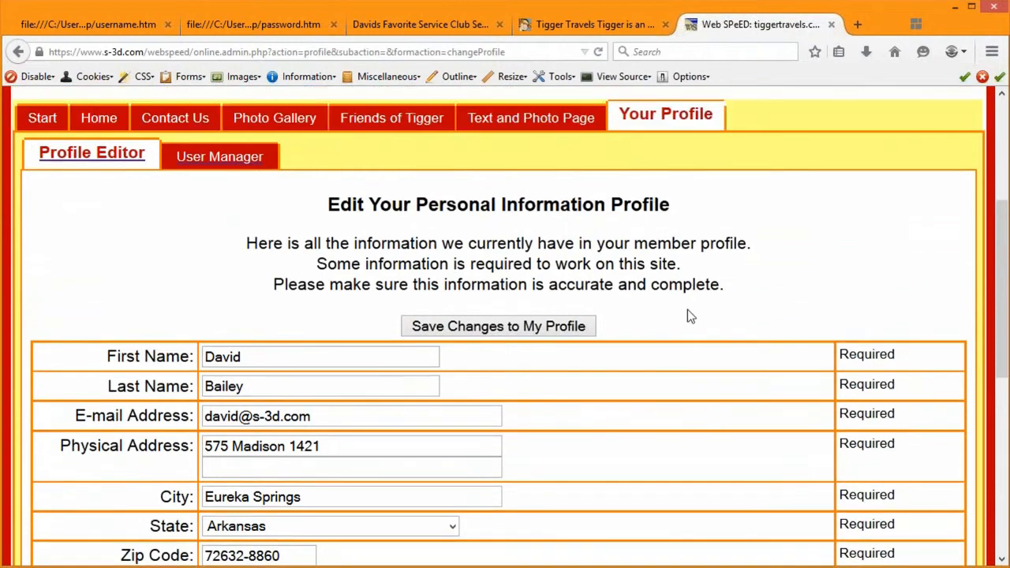
pyautogui.click(43, 120)
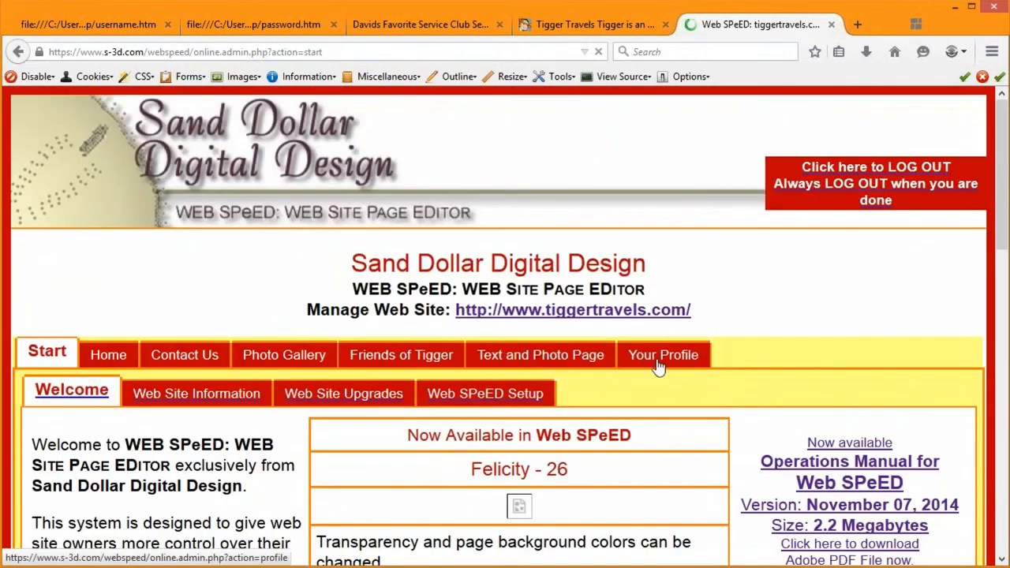
pyautogui.click(658, 364)
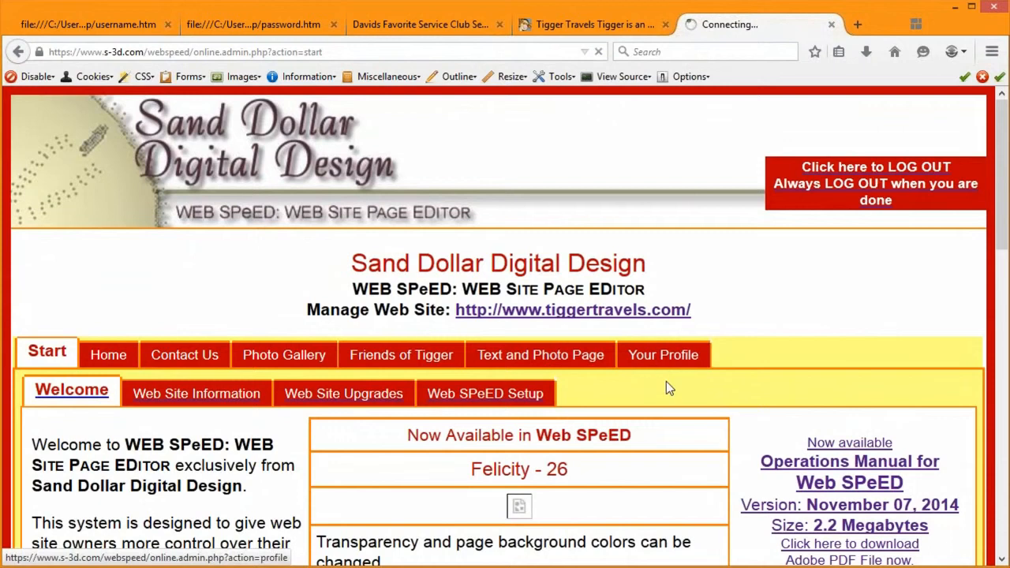
pyautogui.scroll(-2, 663, 406)
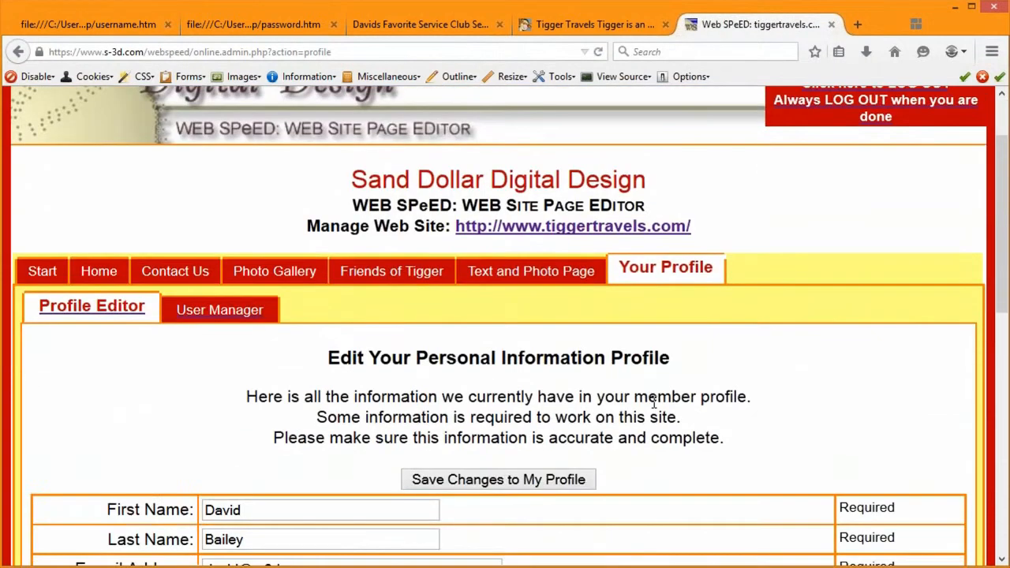
pyautogui.scroll(-10, 657, 402)
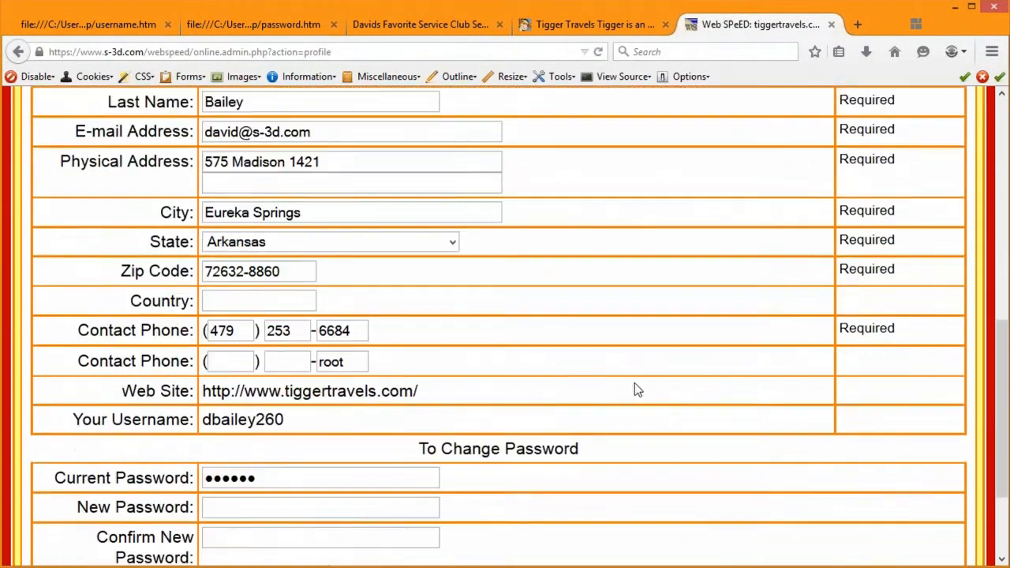
pyautogui.scroll(-1, 638, 390)
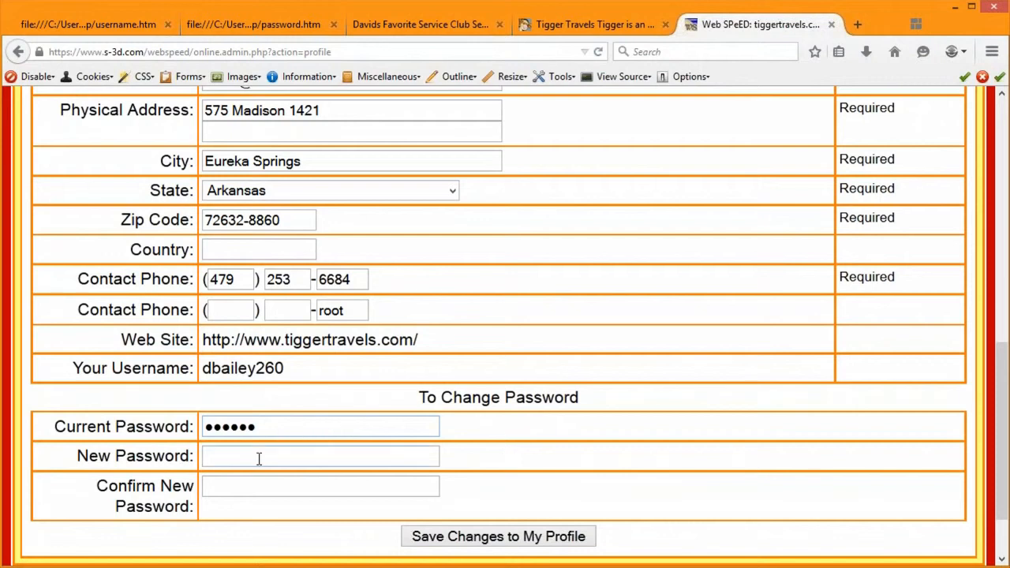
# Step: Enter the current password, a new password and its confirmation, then submit the profile
pyautogui.click(259, 454)
pyautogui.moveTo(273, 426); pyautogui.dragTo(164, 420)
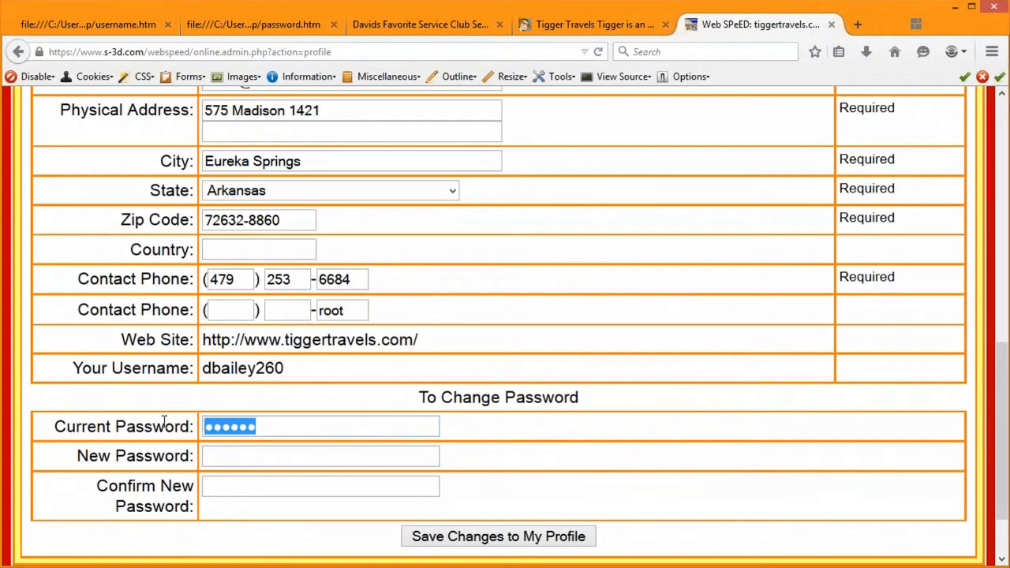
pyautogui.write('******')
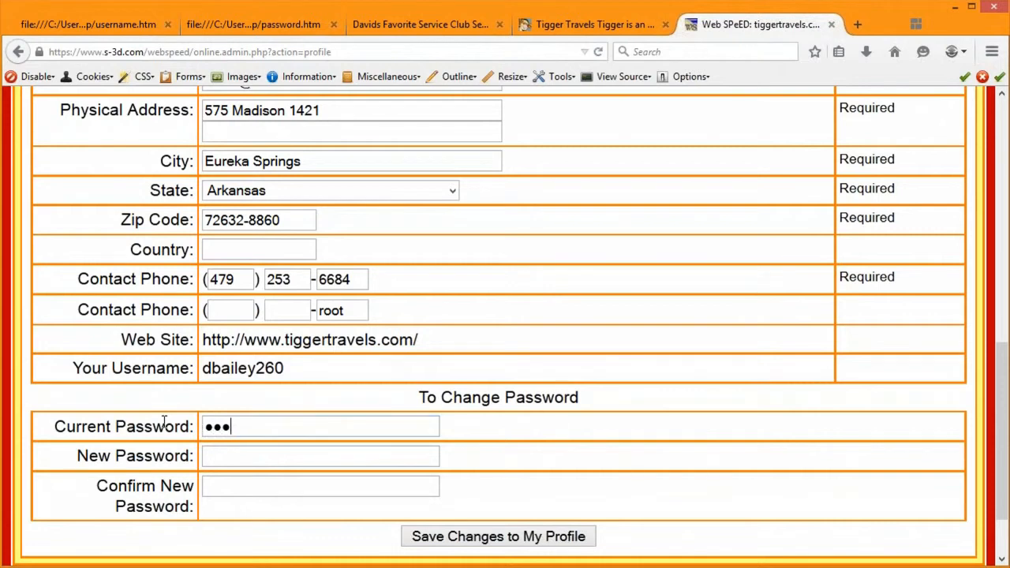
pyautogui.press('Tab')
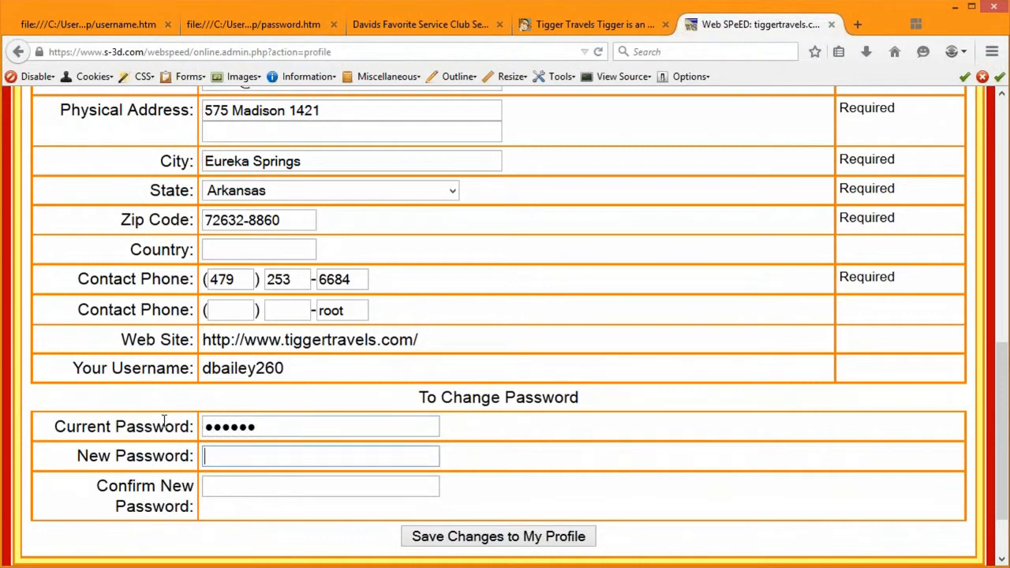
pyautogui.write('*******')
pyautogui.press('Tab')
pyautogui.write('**')
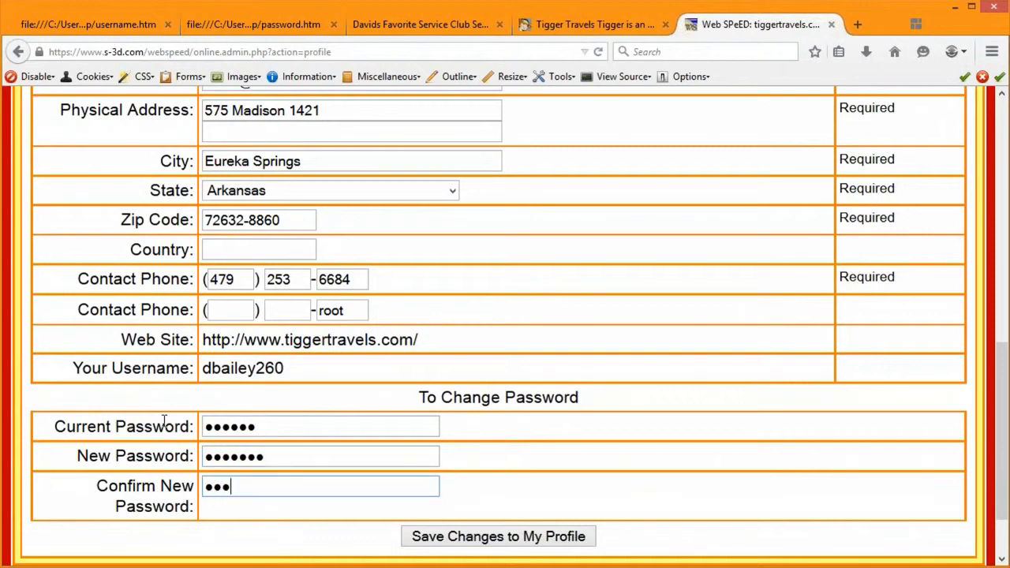
pyautogui.press('BackSpace')
pyautogui.press('BackSpace')
pyautogui.press('BackSpace')
pyautogui.write('******')
pyautogui.click(485, 544)
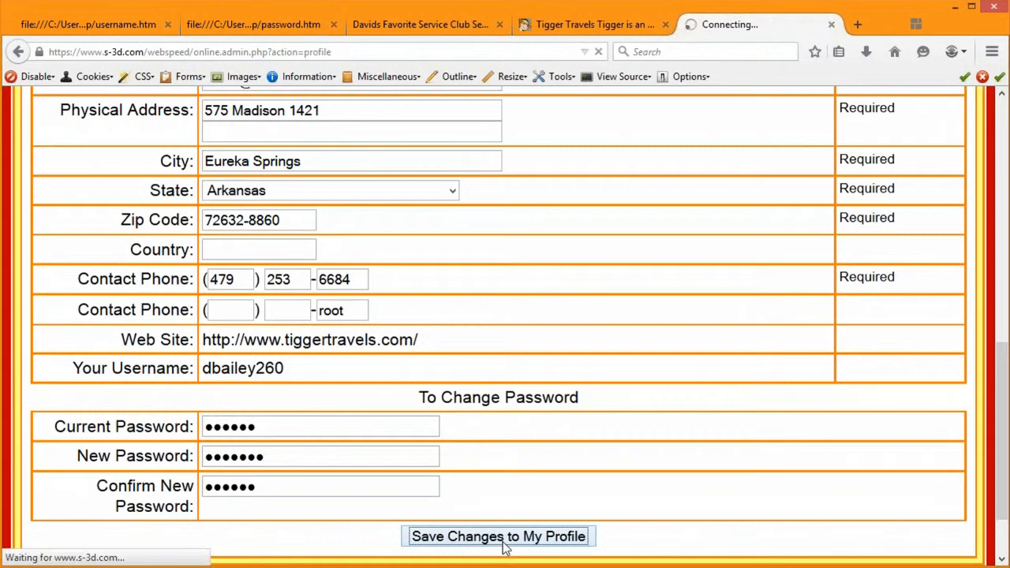
# Step: Type the new password into New Password and Confirm New Password
pyautogui.scroll(-2, 840, 415)
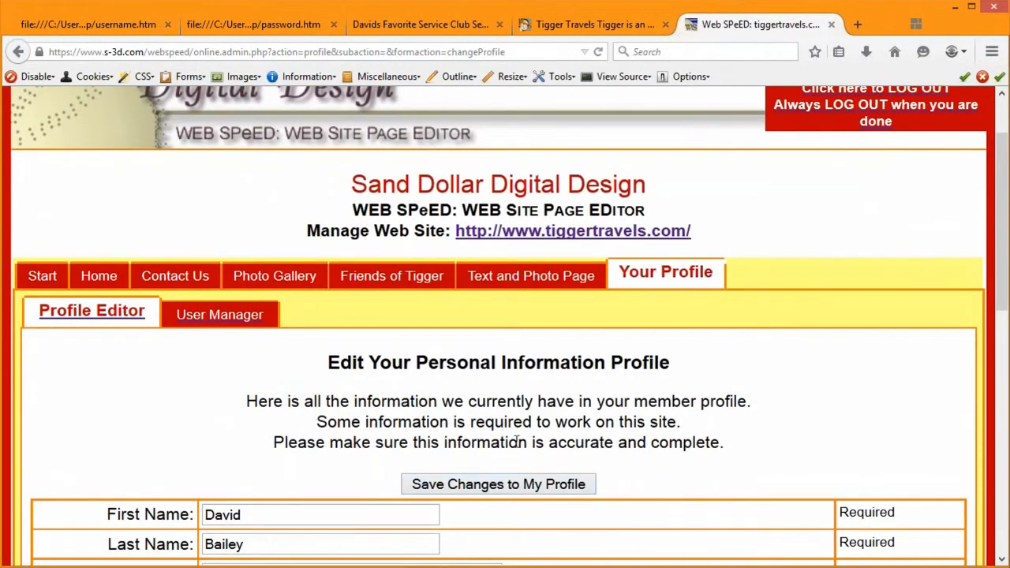
pyautogui.scroll(-4, 604, 466)
pyautogui.scroll(-3, 605, 460)
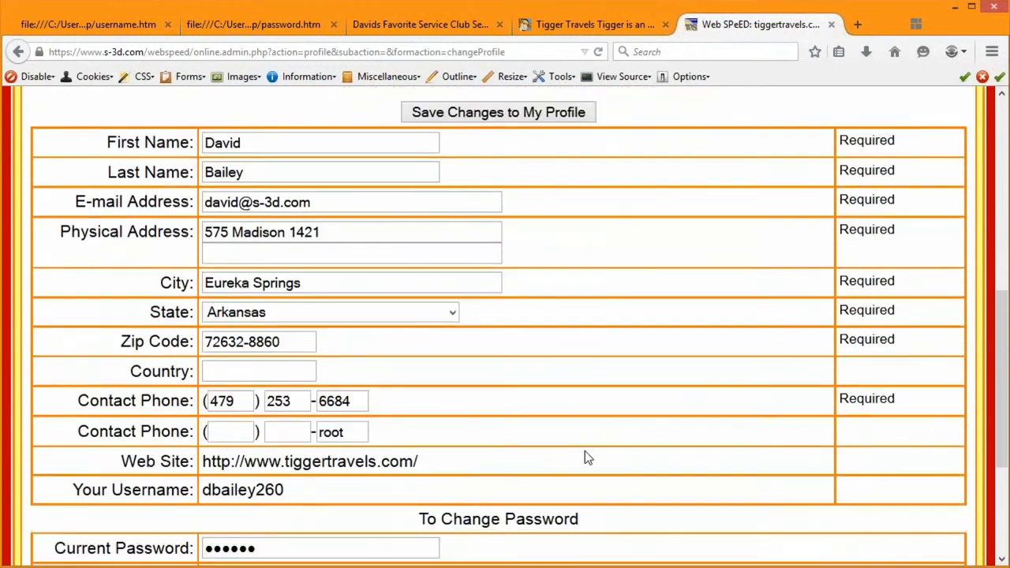
pyautogui.click(235, 517)
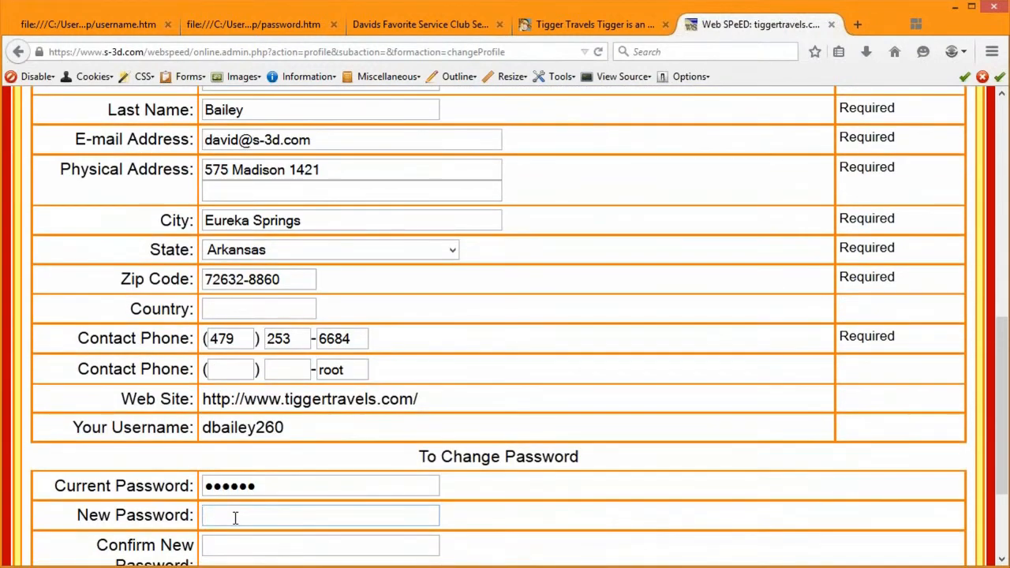
pyautogui.write('••••••••')
pyautogui.press('Tab')
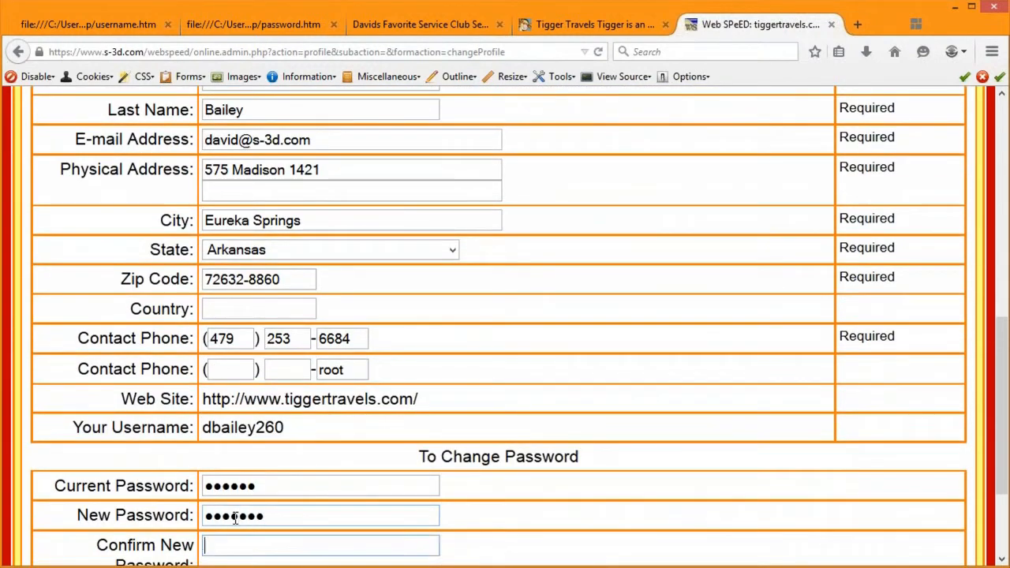
pyautogui.write('••••••••')
# Step: Save the profile and update Firefox's stored password
pyautogui.scroll(-2, 594, 513)
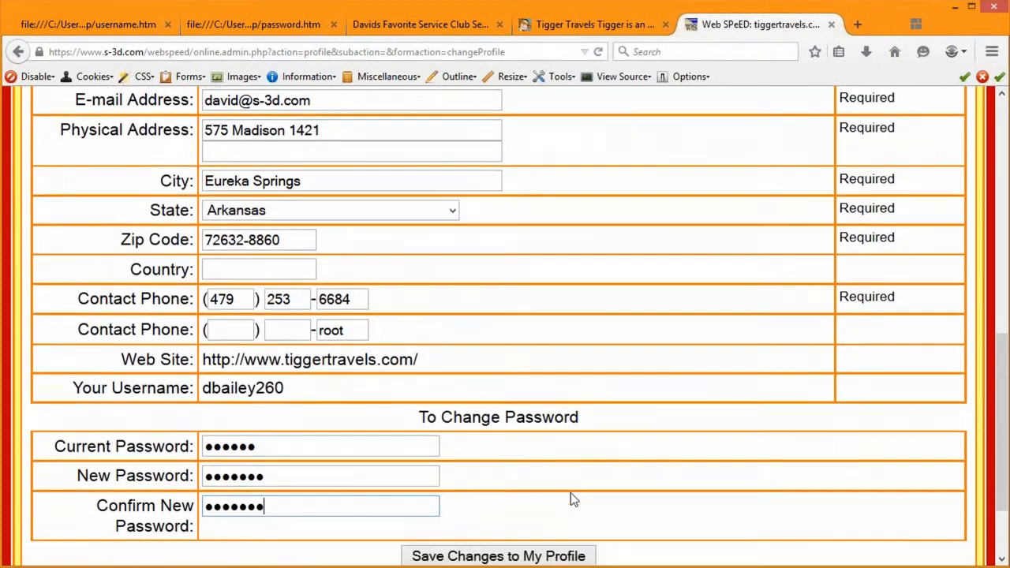
pyautogui.click(519, 538)
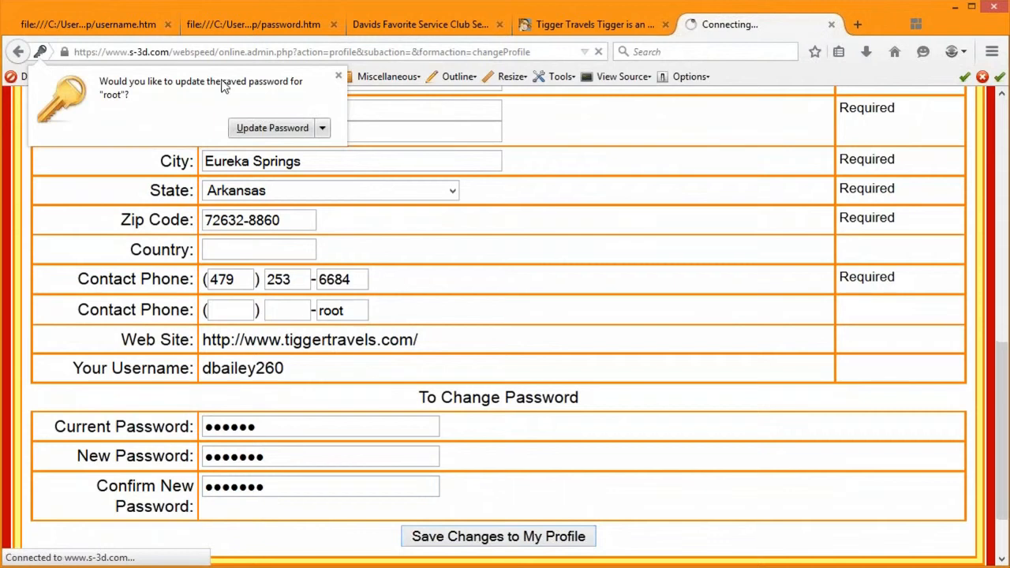
pyautogui.click(261, 128)
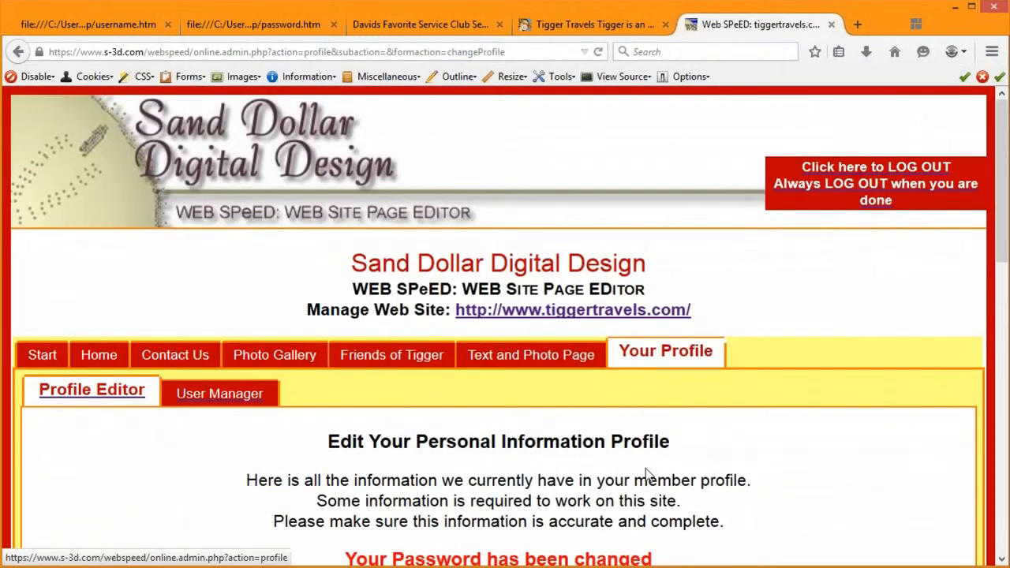
pyautogui.scroll(-2, 720, 427)
pyautogui.moveTo(677, 461); pyautogui.dragTo(653, 461)
pyautogui.click(344, 462)
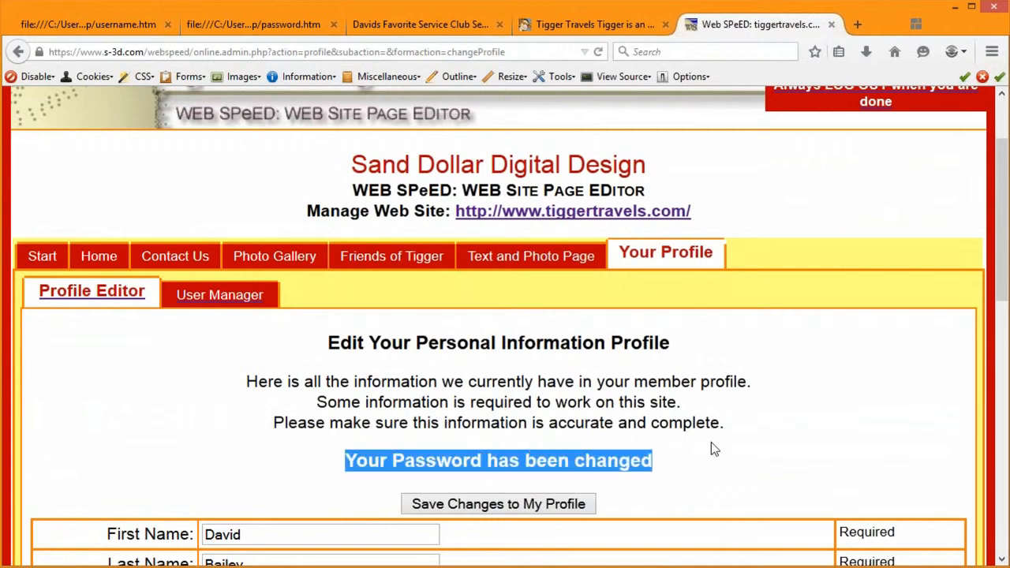
pyautogui.scroll(-1, 711, 442)
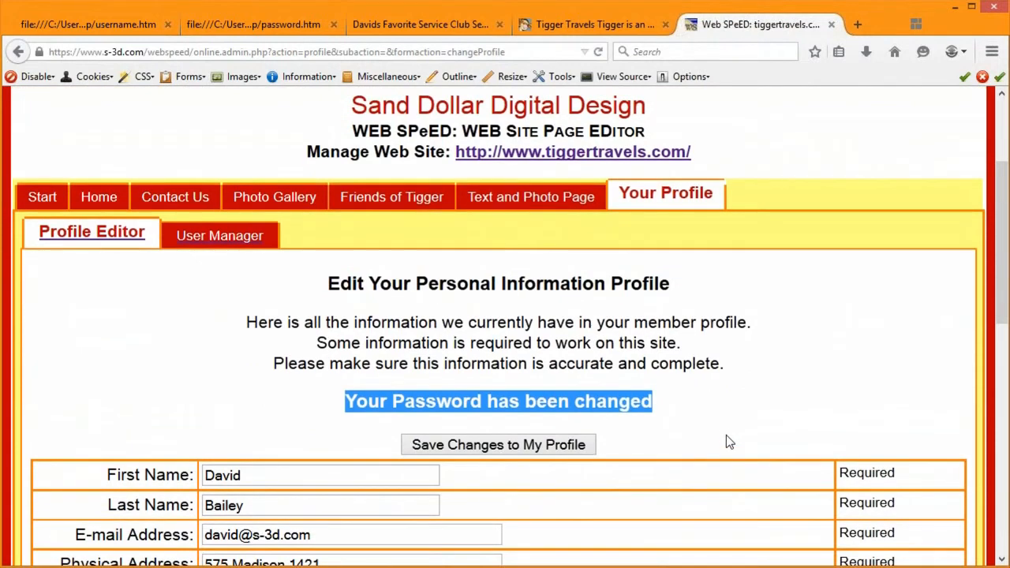
pyautogui.scroll(2, 730, 418)
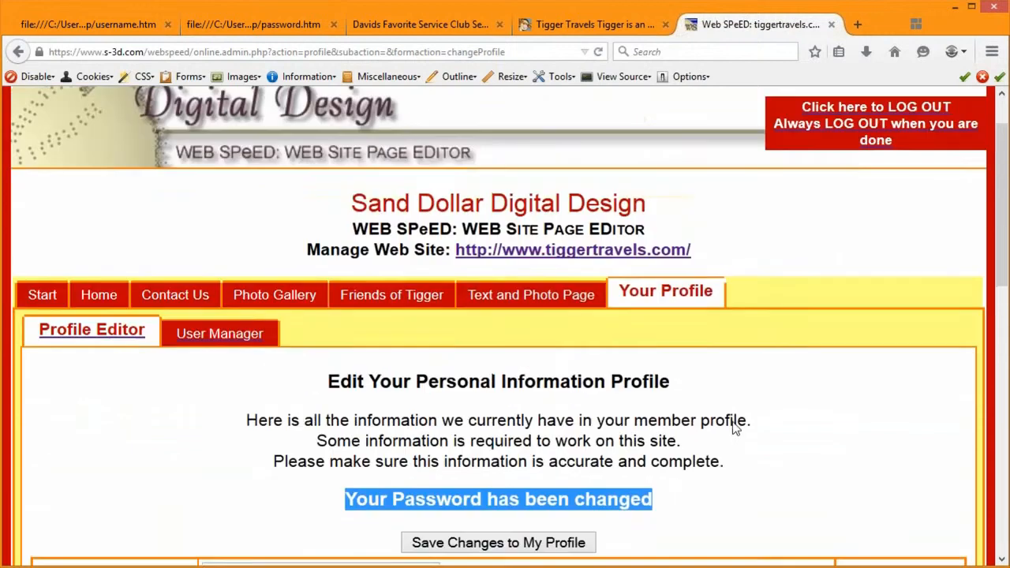
pyautogui.scroll(-1, 514, 413)
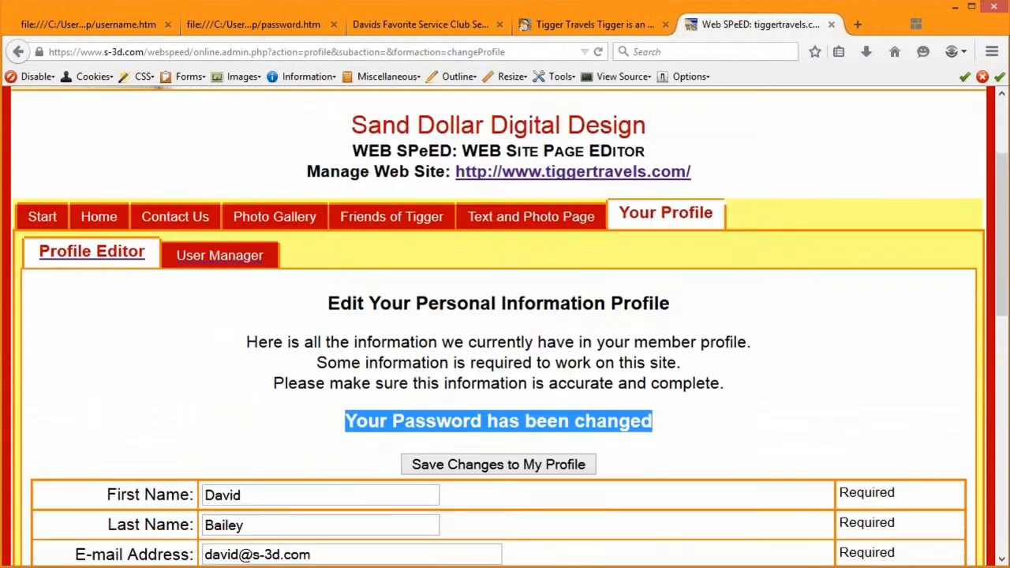
pyautogui.scroll(-2, 703, 480)
pyautogui.scroll(-5, 701, 474)
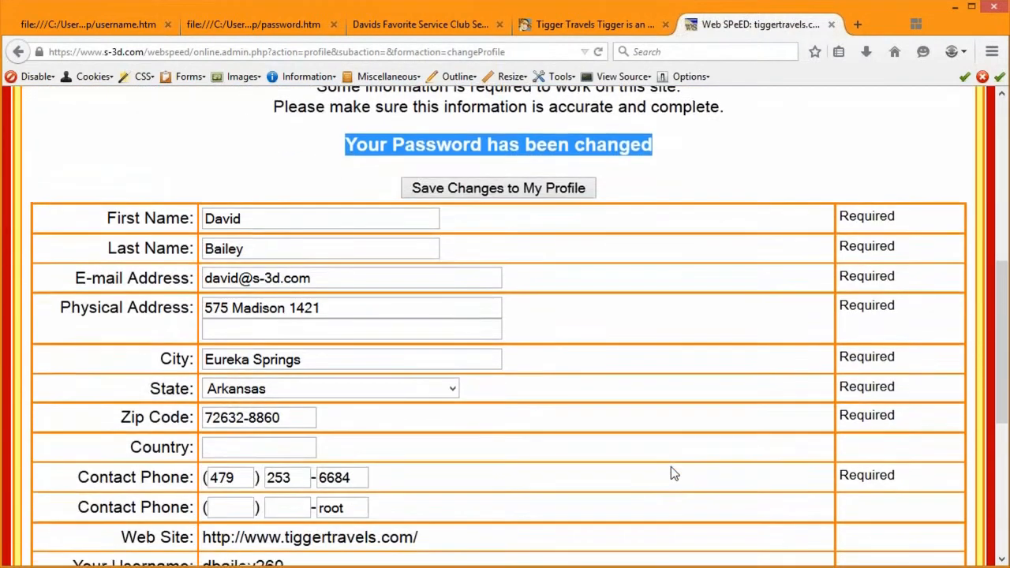
pyautogui.scroll(-1, 740, 424)
pyautogui.scroll(5, 713, 429)
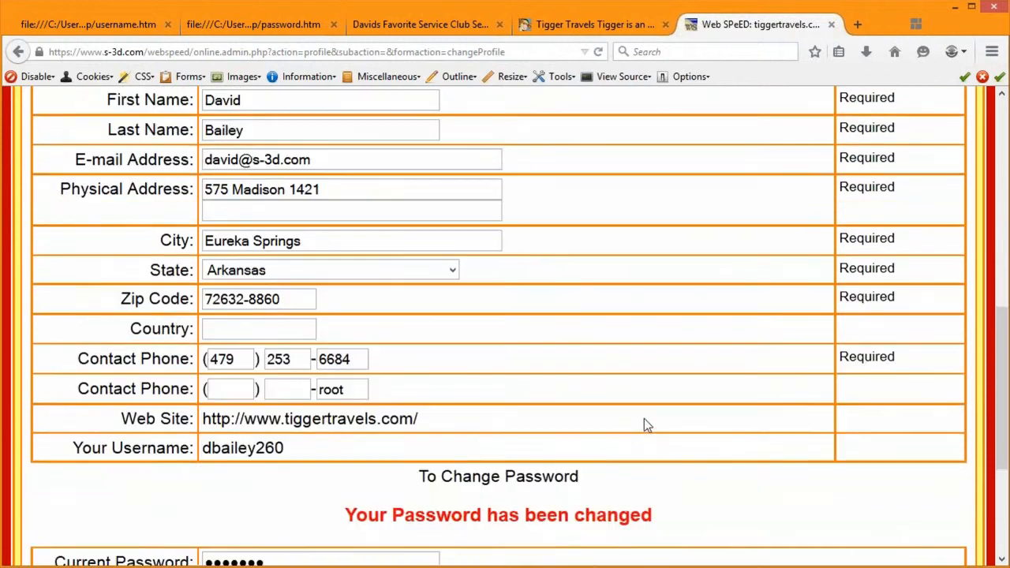
pyautogui.scroll(2, 638, 399)
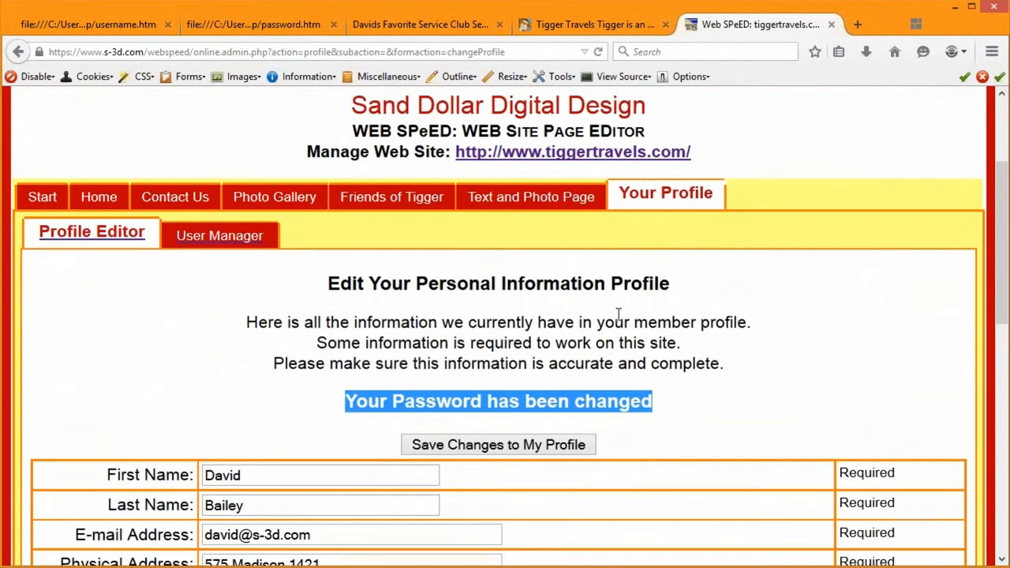
pyautogui.scroll(3, 619, 314)
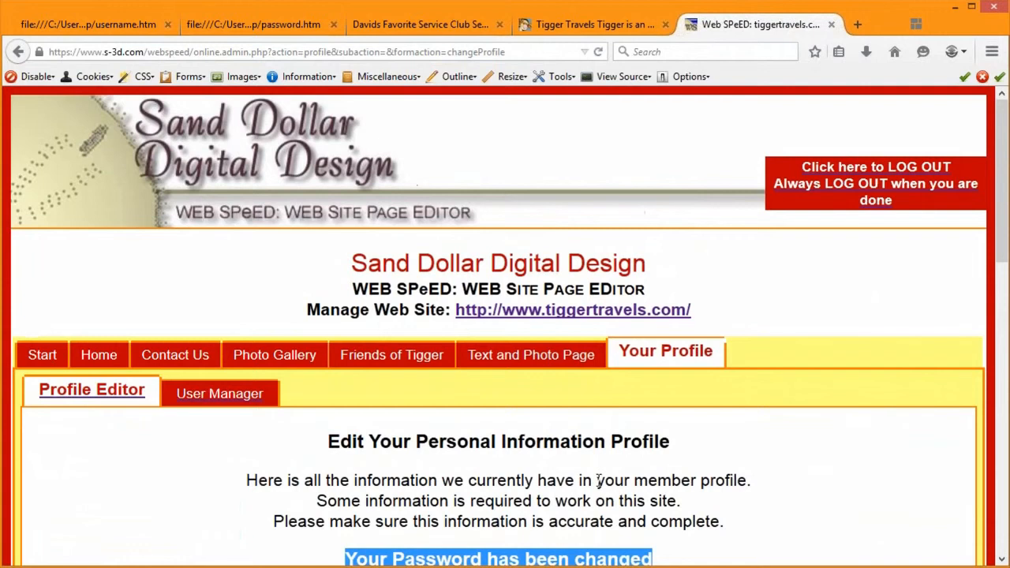
pyautogui.click(503, 497)
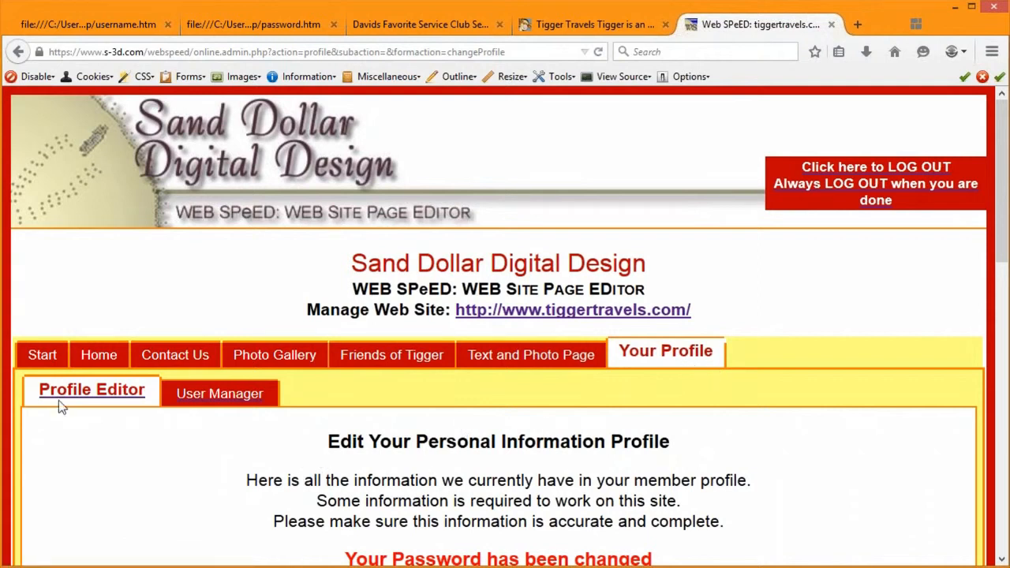
# Step: Go from the Start page through the Operations Manual to the Web Site Information sub-tab
pyautogui.click(41, 355)
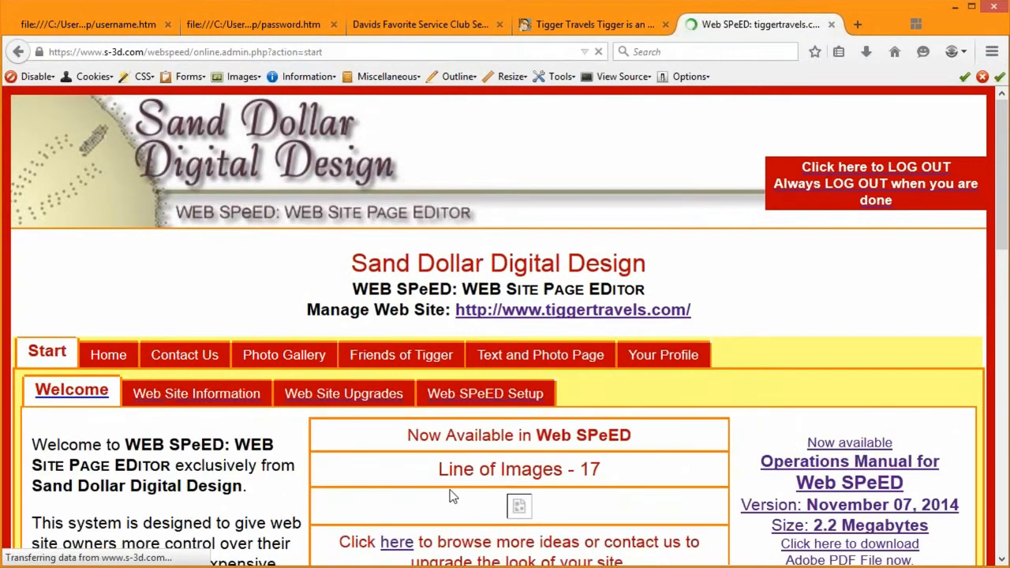
pyautogui.scroll(-2, 178, 483)
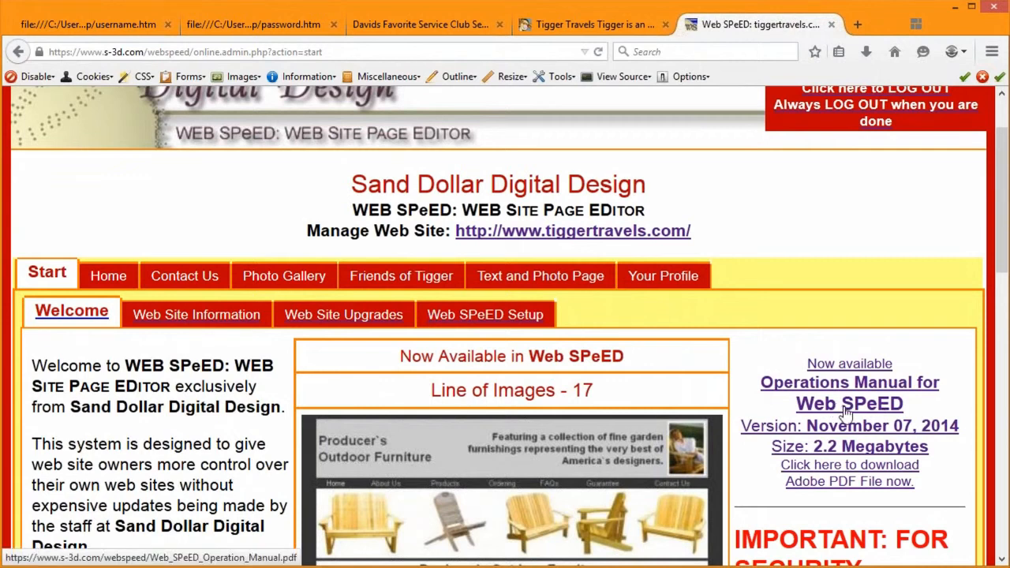
pyautogui.click(856, 434)
pyautogui.click(865, 435)
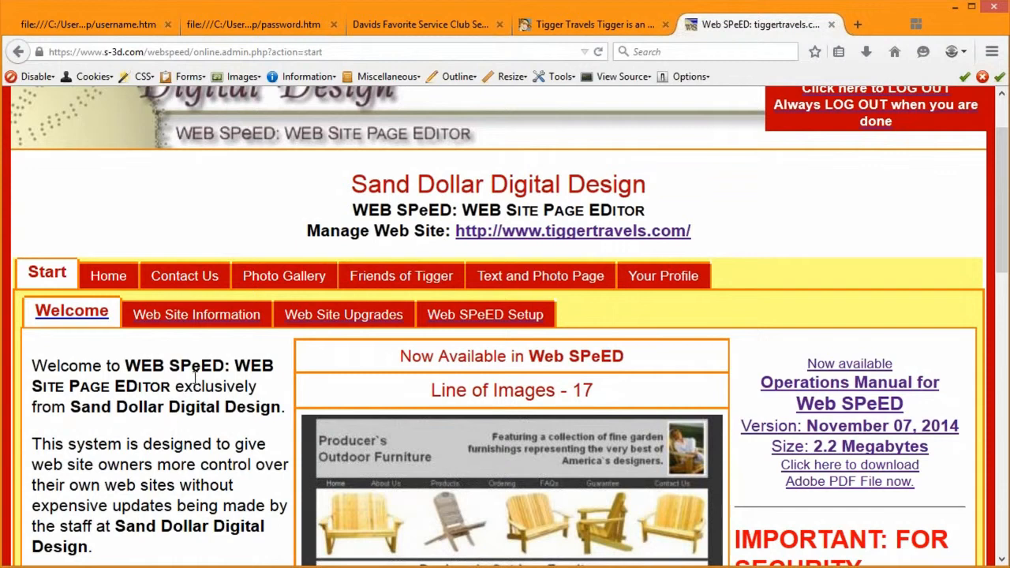
pyautogui.click(224, 324)
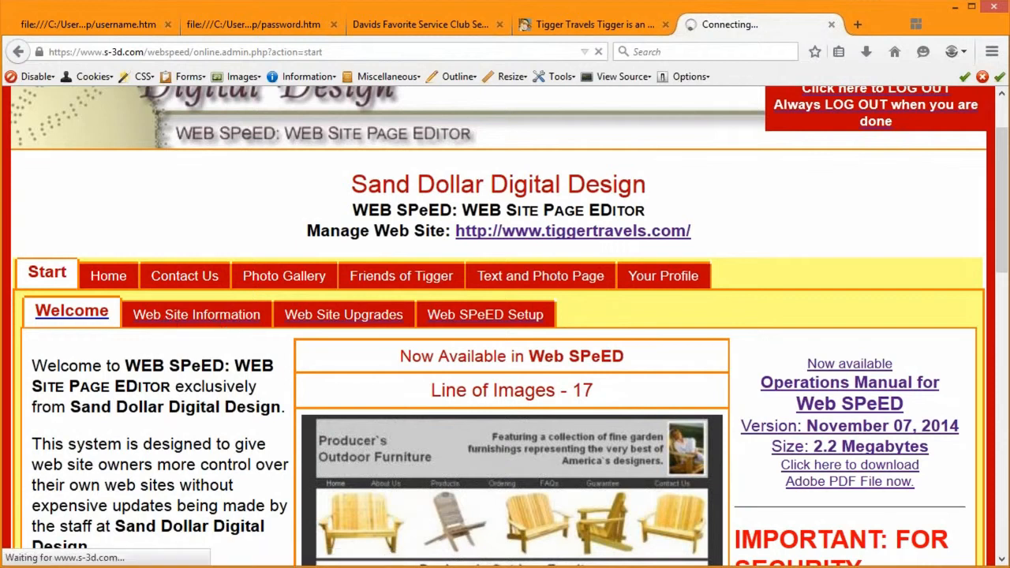
pyautogui.scroll(-6, 778, 431)
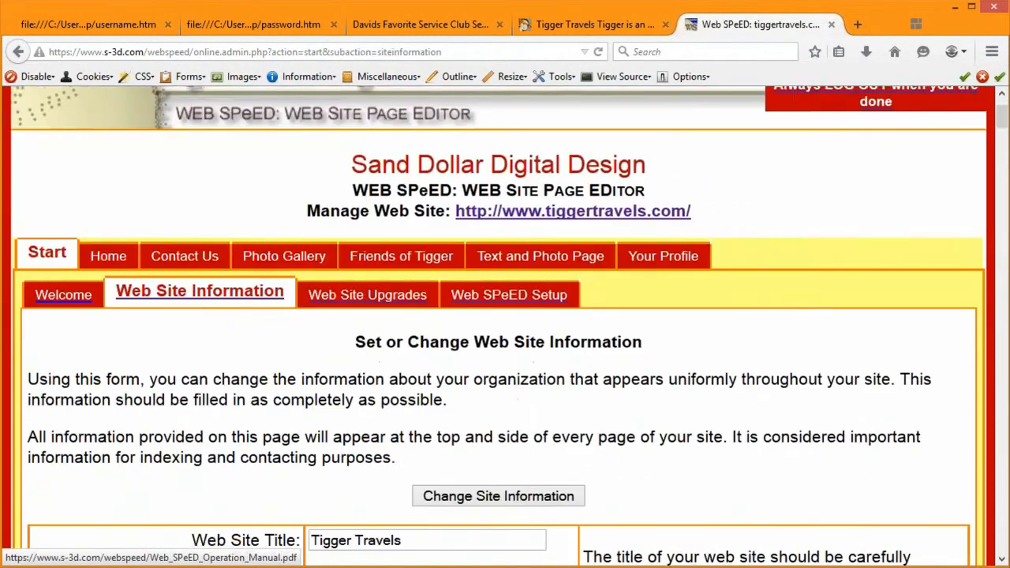
pyautogui.scroll(-2, 488, 374)
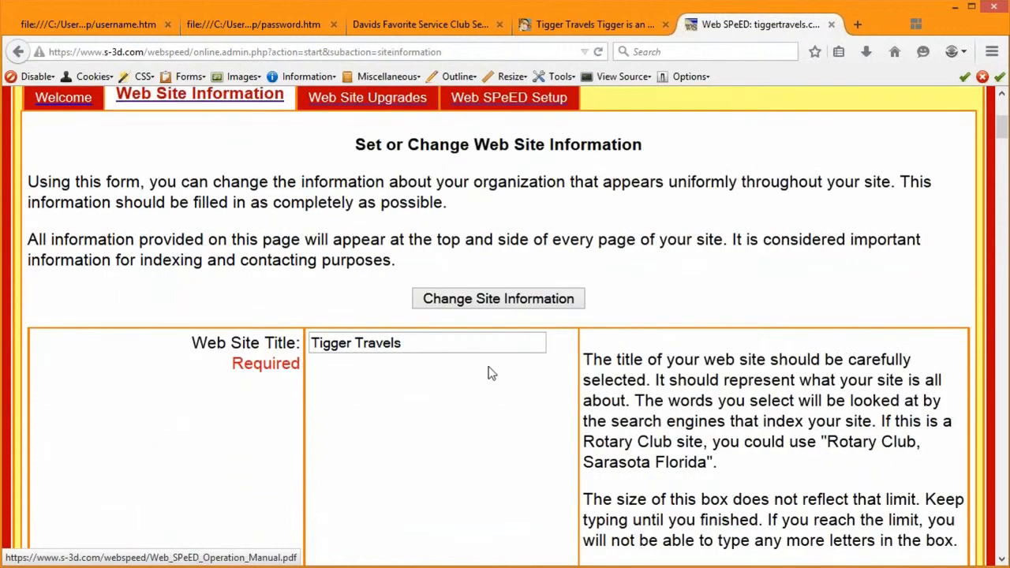
pyautogui.press('Tab')
pyautogui.scroll(-4, 730, 402)
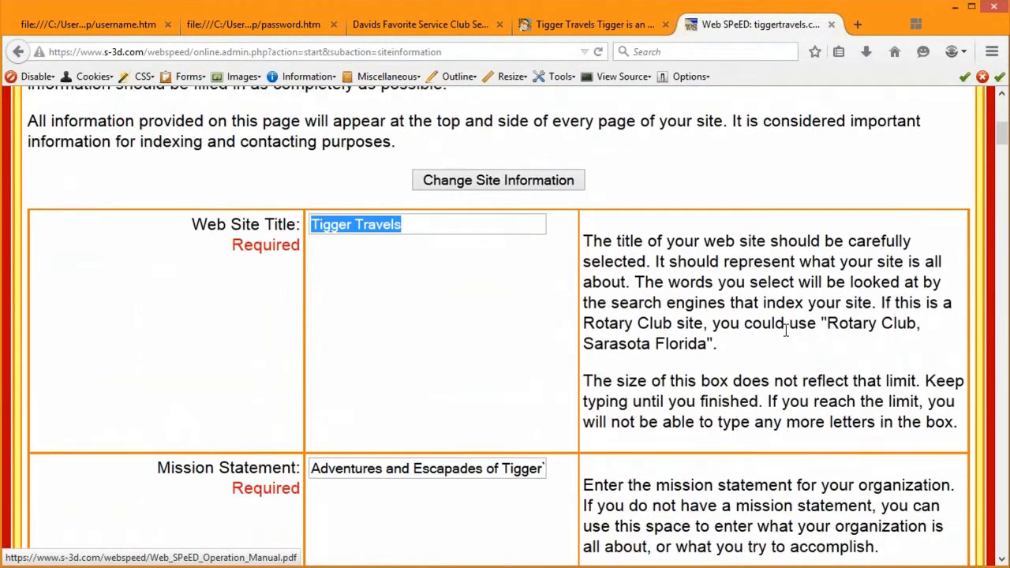
pyautogui.click(760, 469)
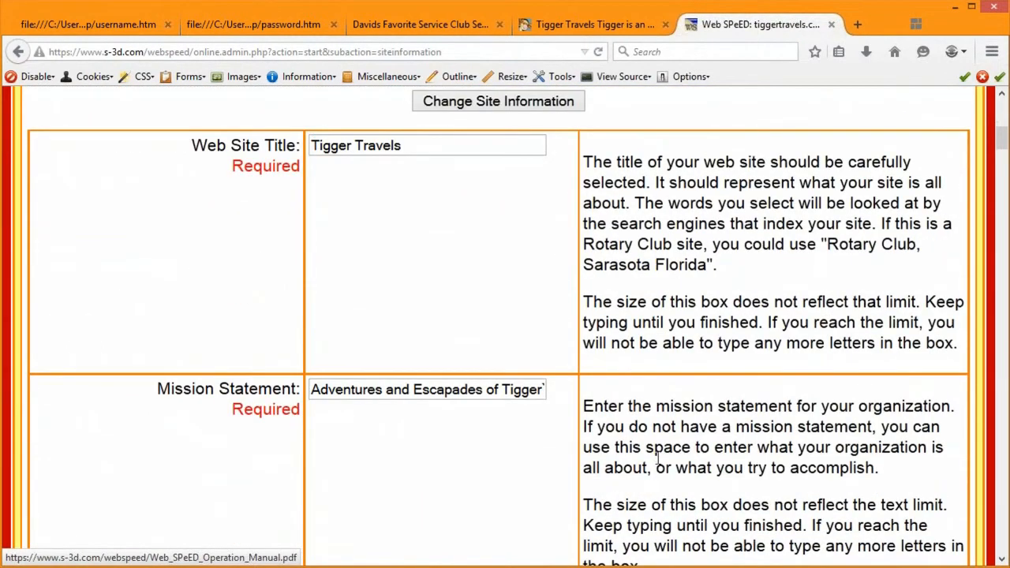
pyautogui.tripleClick(313, 395)
pyautogui.scroll(-5, 313, 387)
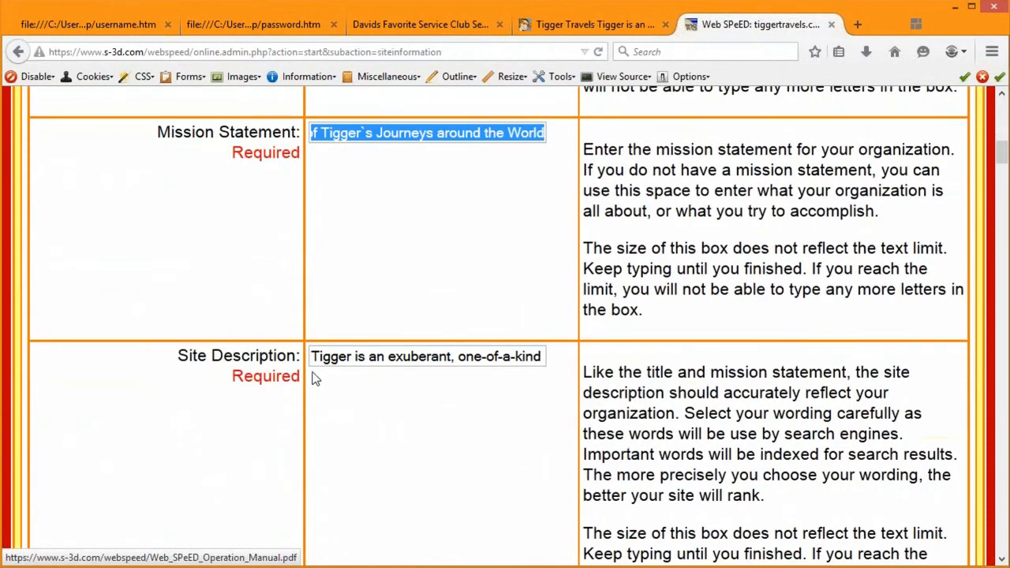
pyautogui.click(444, 494)
pyautogui.scroll(-5, 860, 424)
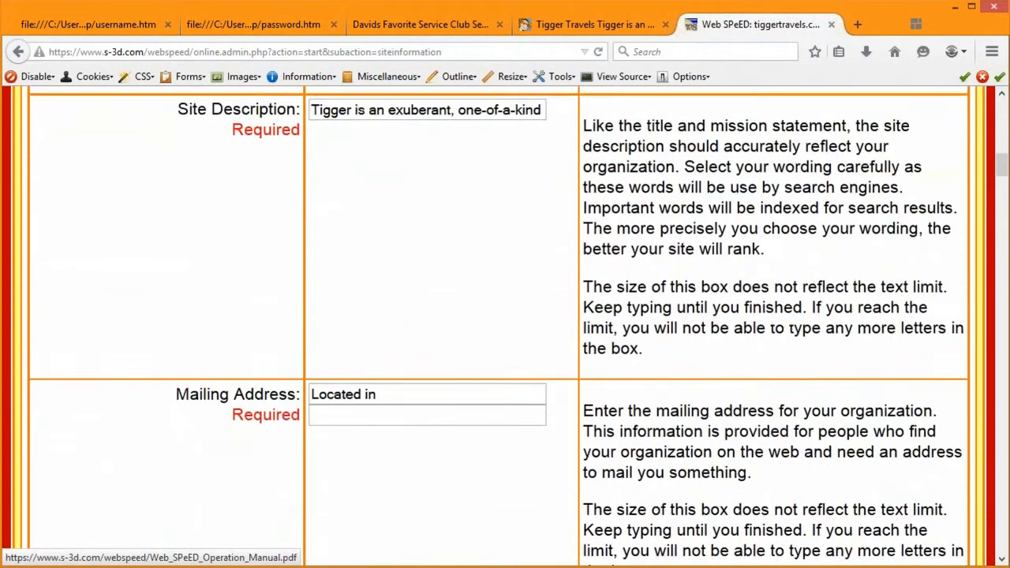
pyautogui.scroll(-2, 374, 400)
pyautogui.scroll(-2, 387, 284)
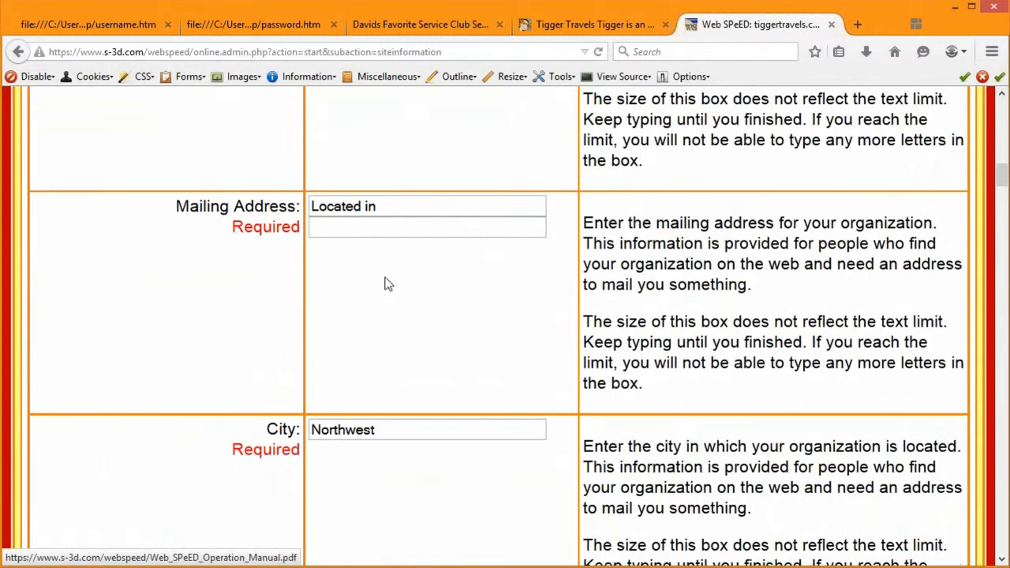
pyautogui.tripleClick(392, 206)
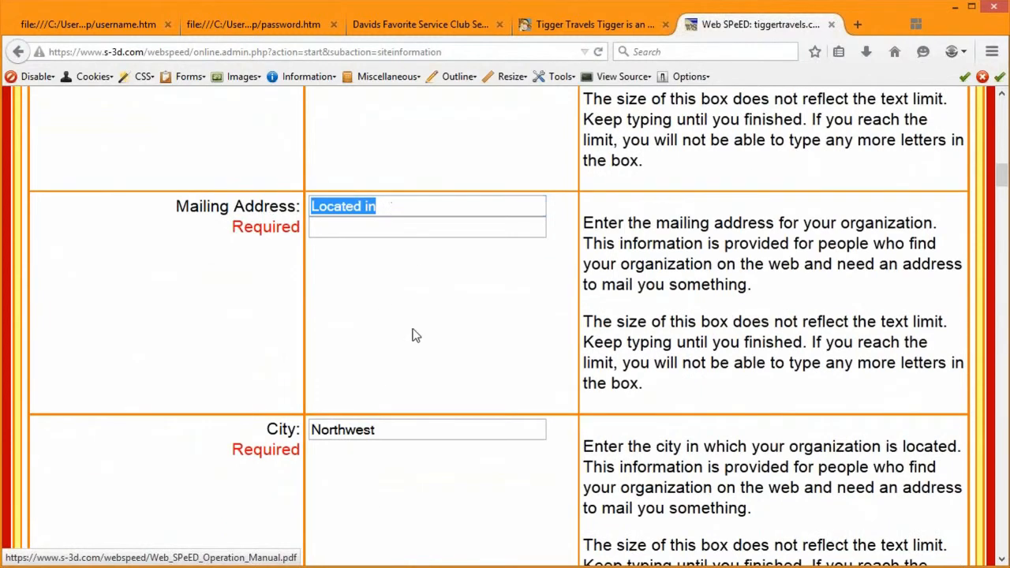
pyautogui.scroll(-1, 502, 352)
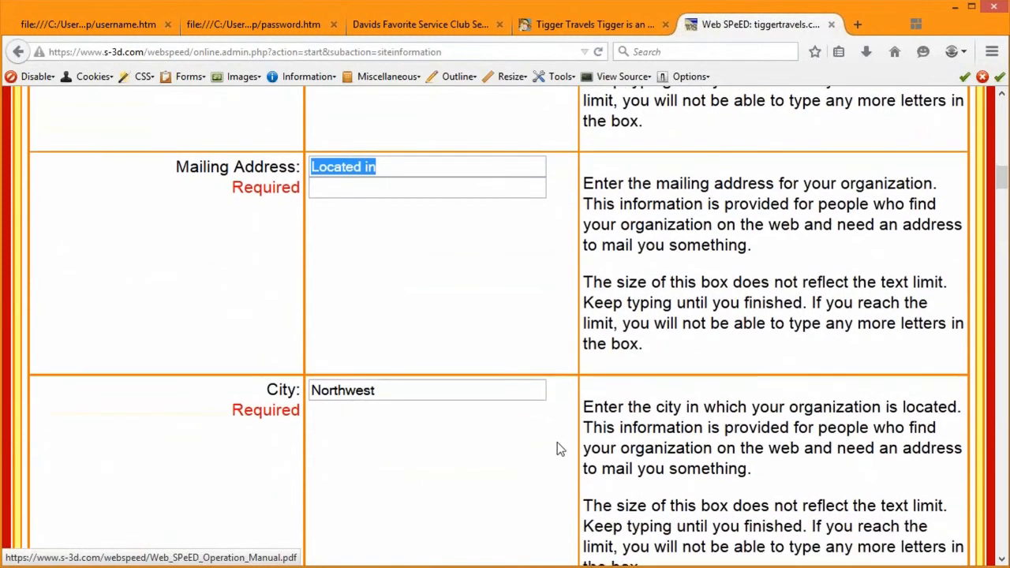
pyautogui.scroll(-3, 557, 447)
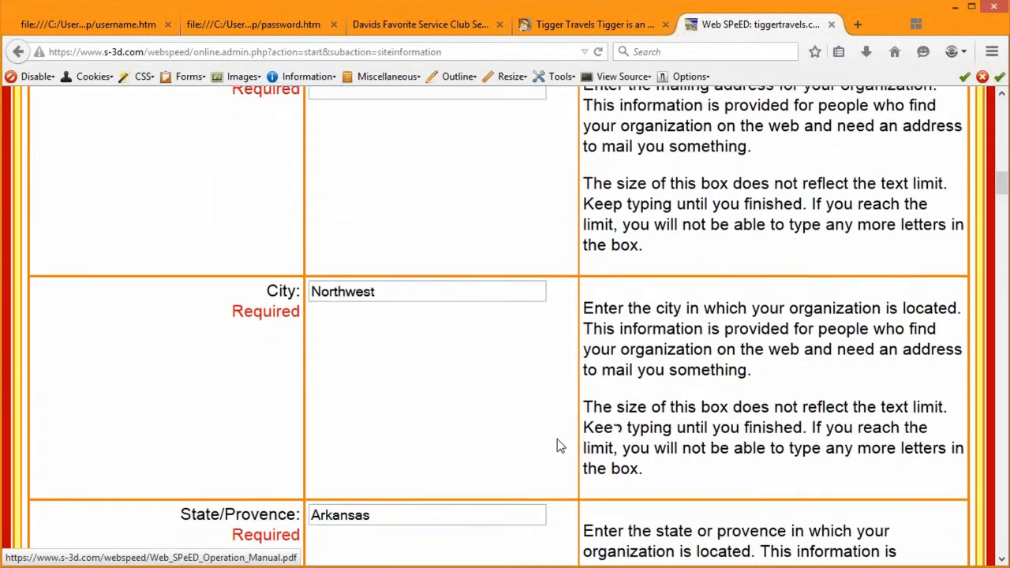
pyautogui.scroll(-5, 557, 439)
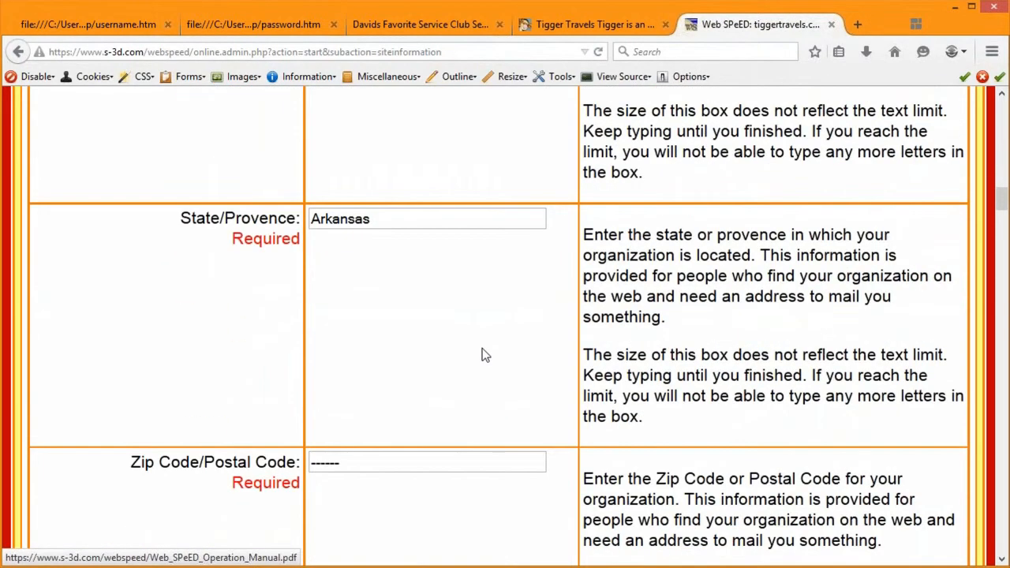
pyautogui.scroll(-10, 521, 377)
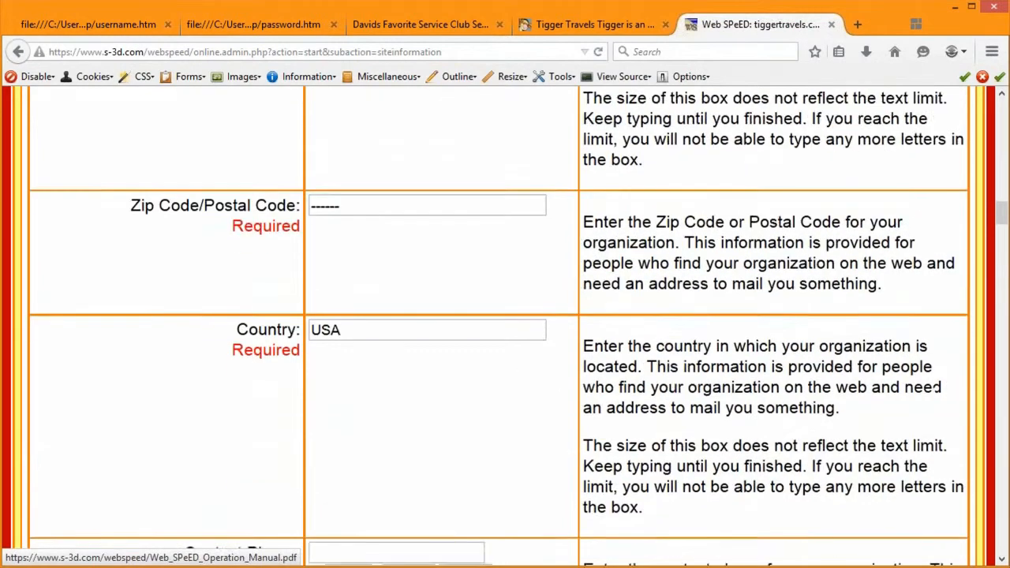
pyautogui.scroll(-12, 599, 373)
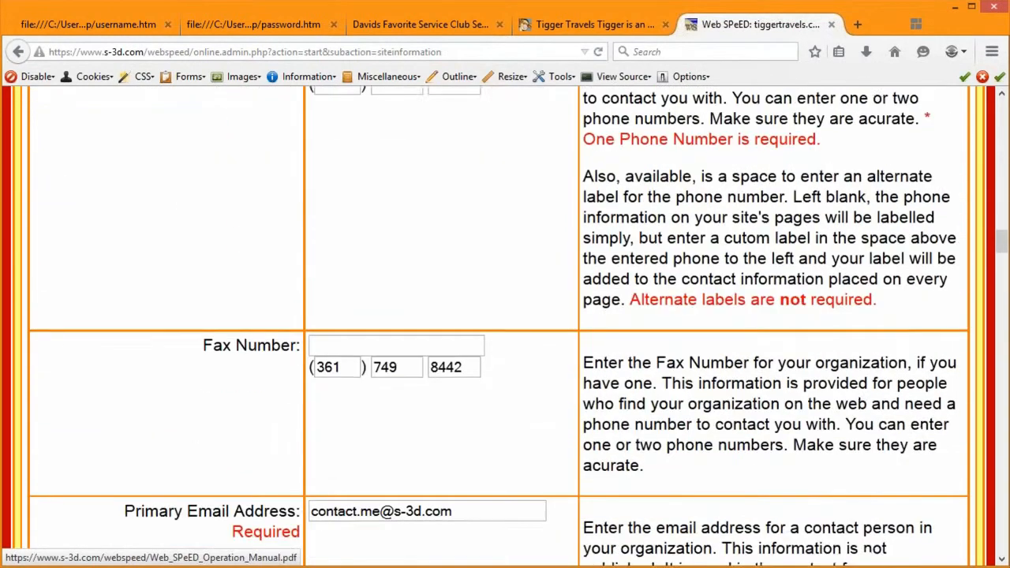
pyautogui.scroll(-2, 571, 298)
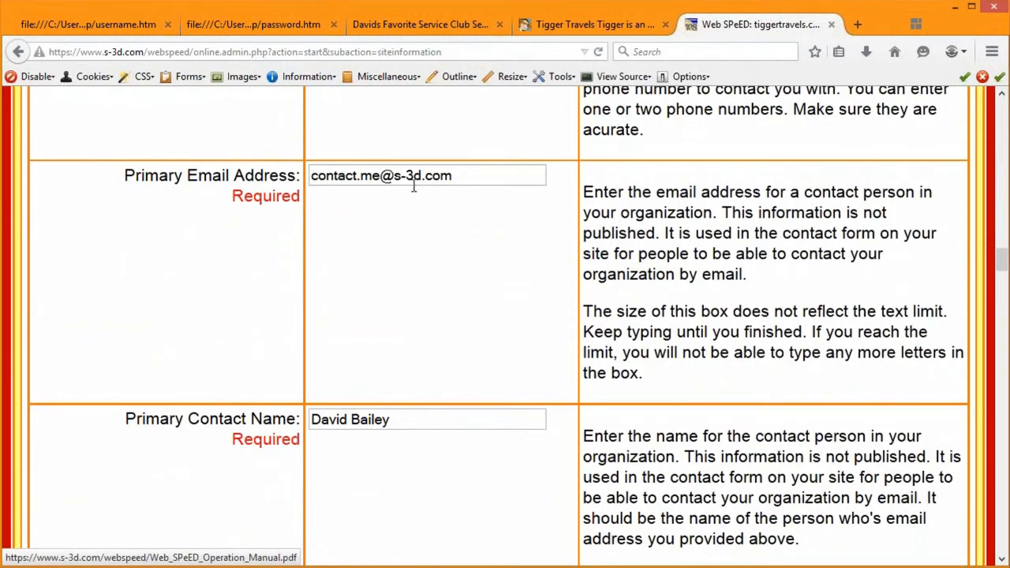
pyautogui.moveTo(462, 176); pyautogui.dragTo(191, 181)
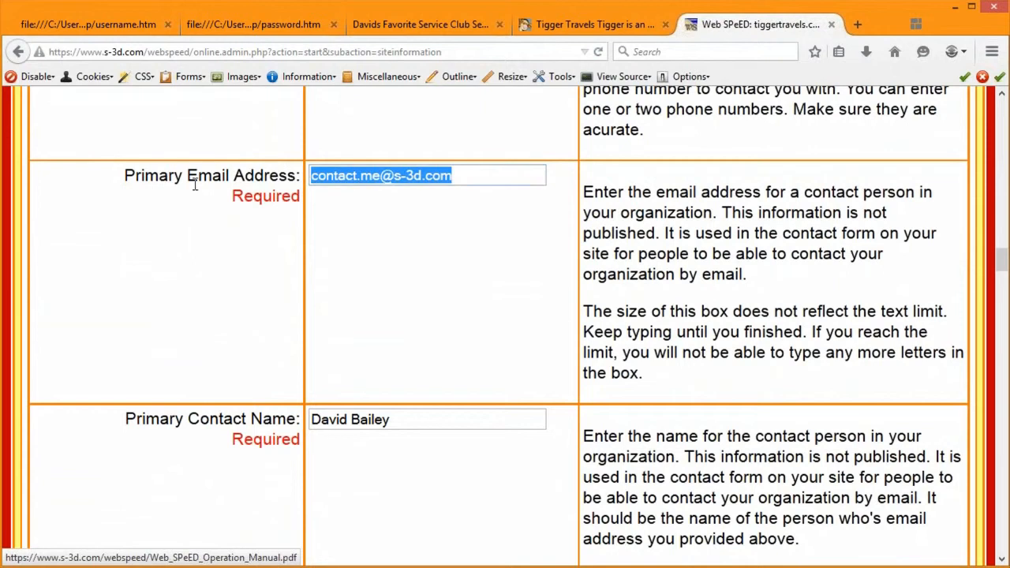
pyautogui.click(150, 175)
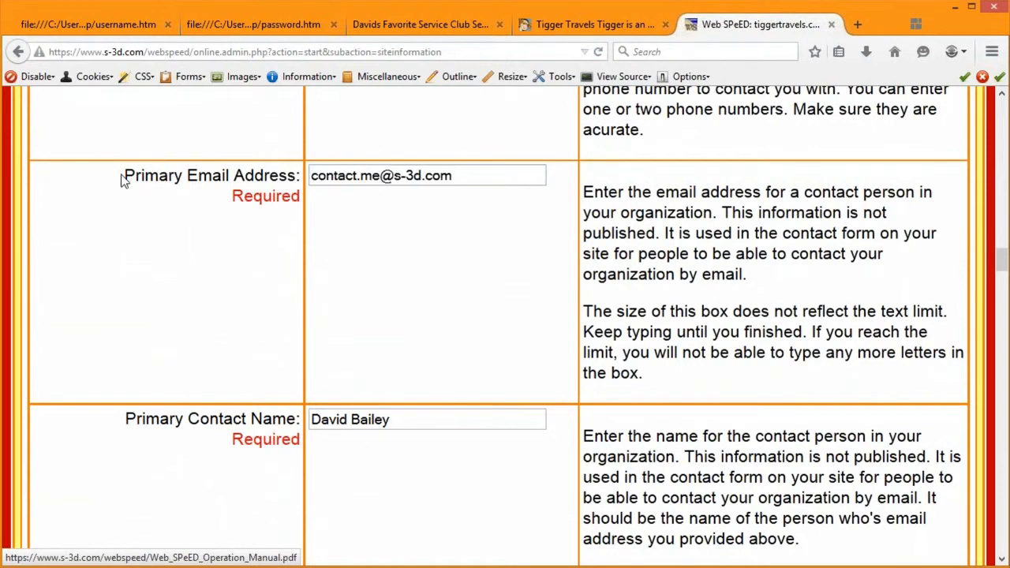
pyautogui.moveTo(122, 180); pyautogui.dragTo(308, 176)
pyautogui.scroll(-2, 637, 351)
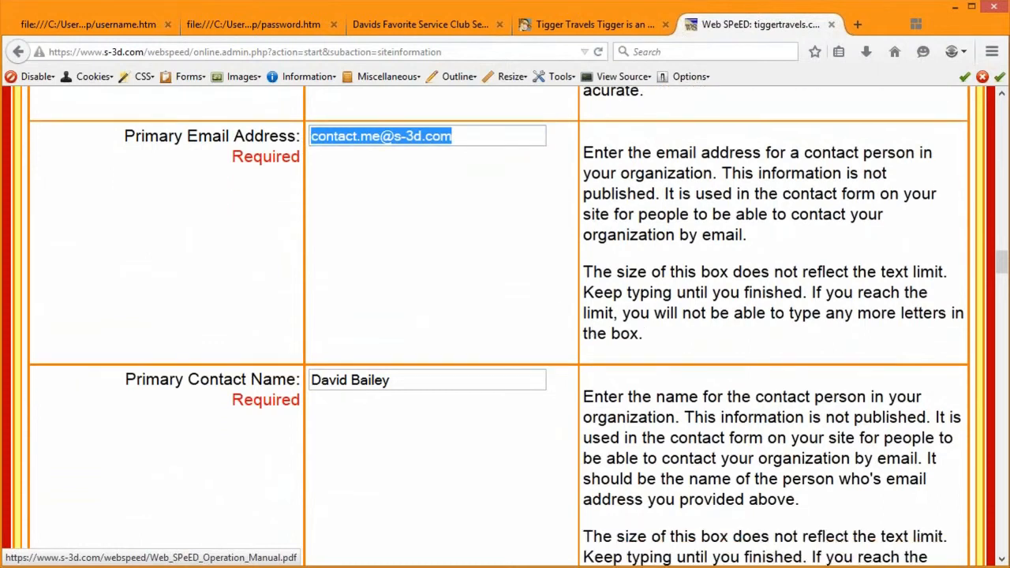
pyautogui.tripleClick(422, 337)
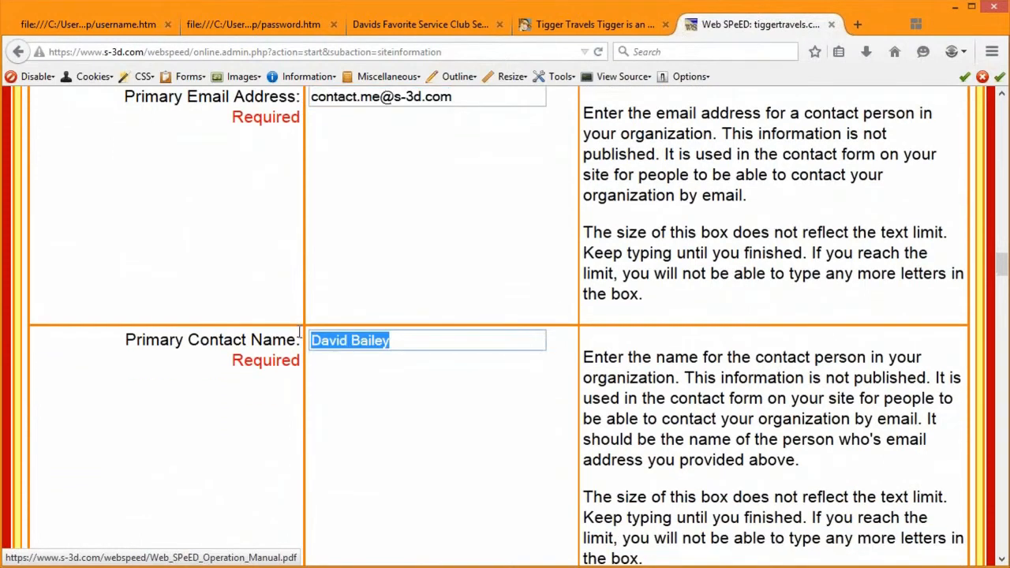
pyautogui.scroll(-2, 759, 402)
pyautogui.click(738, 400)
pyautogui.scroll(-2, 737, 400)
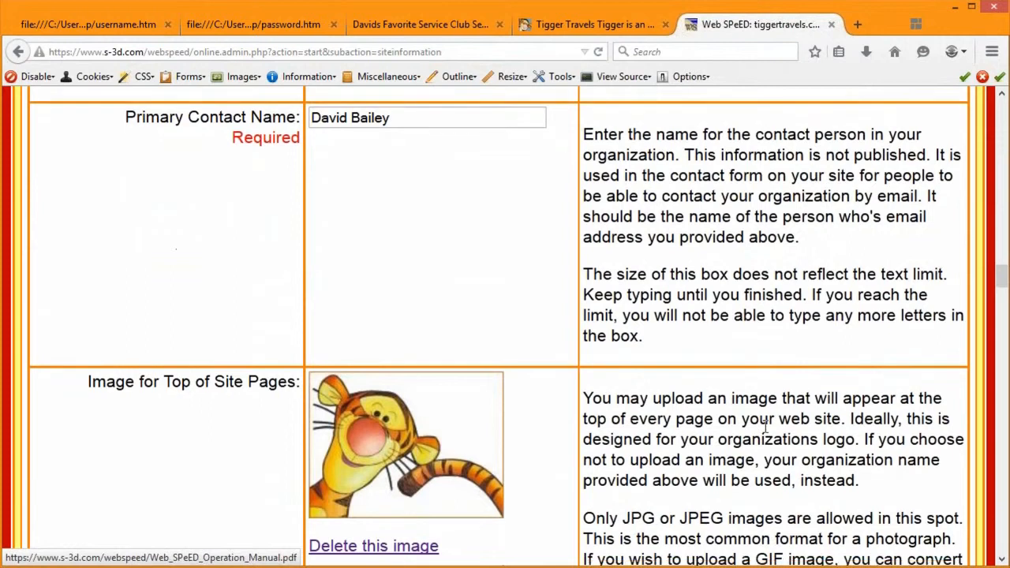
pyautogui.scroll(-2, 762, 419)
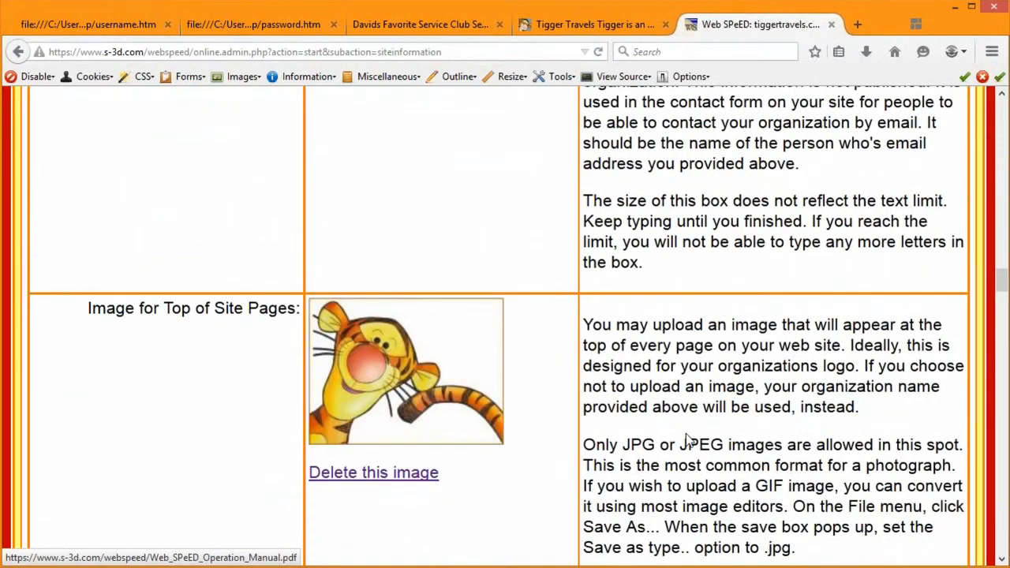
pyautogui.scroll(-1, 687, 440)
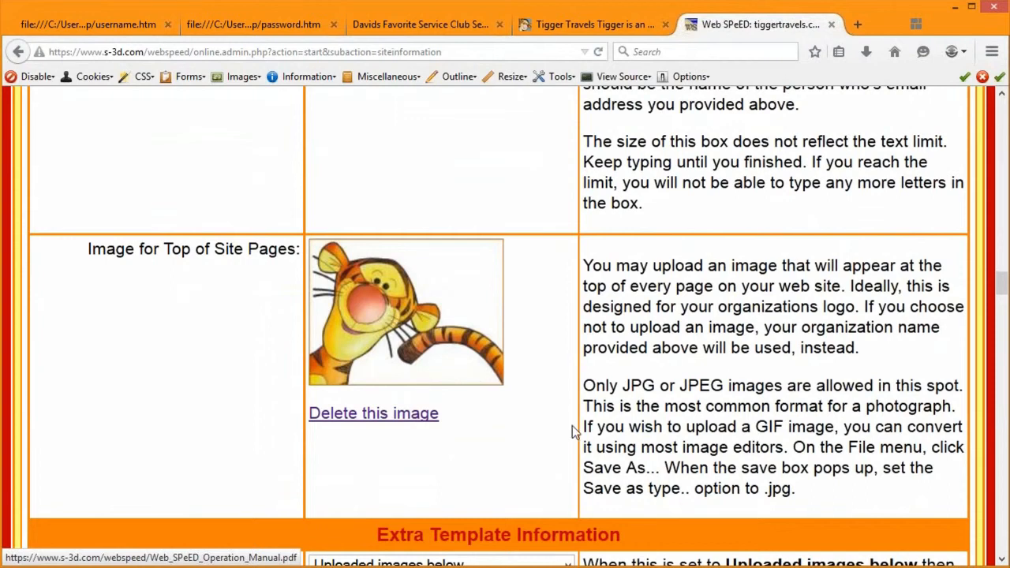
pyautogui.scroll(-1, 669, 394)
pyautogui.scroll(-3, 670, 395)
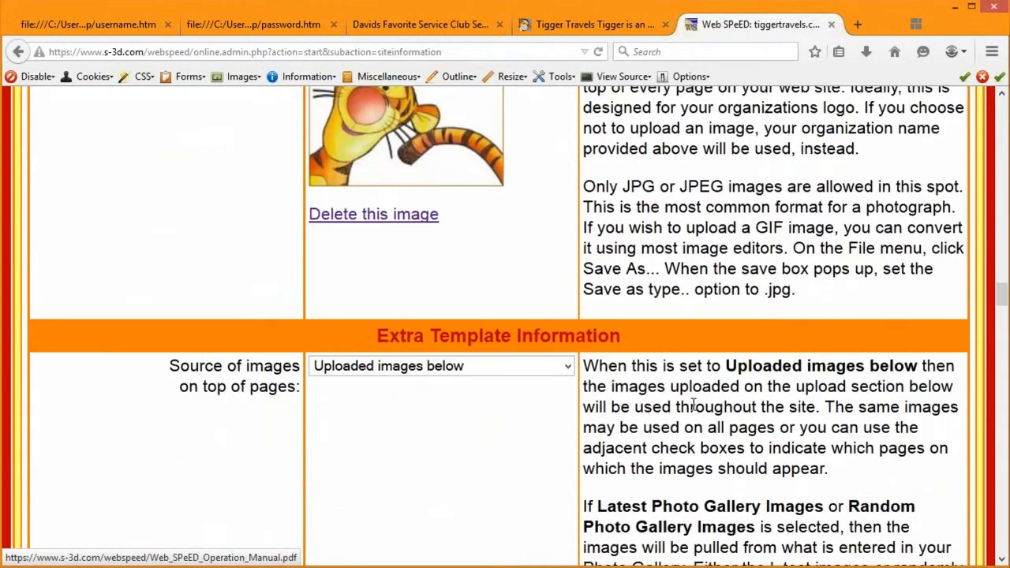
pyautogui.moveTo(1001, 305); pyautogui.dragTo(1002, 106)
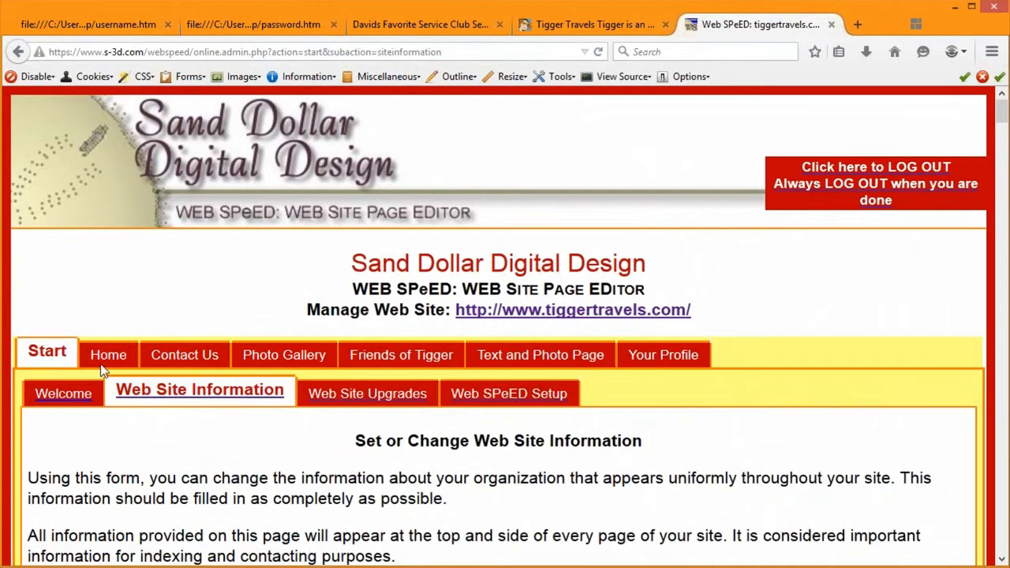
# Step: Browse the Web Site Upgrades sample thumbnails, then switch to editing the Contact Us page
pyautogui.click(375, 402)
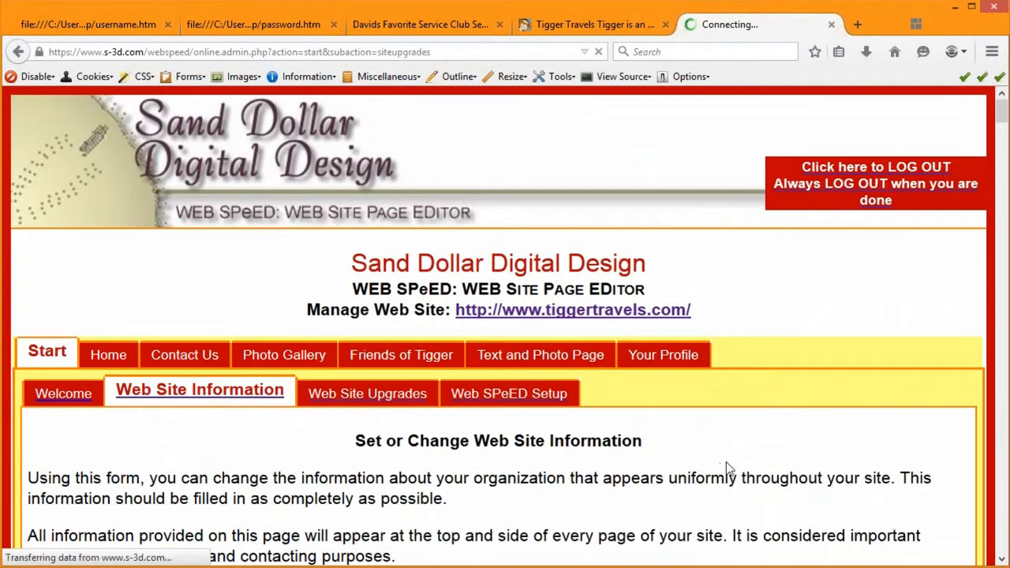
pyautogui.scroll(-5, 490, 379)
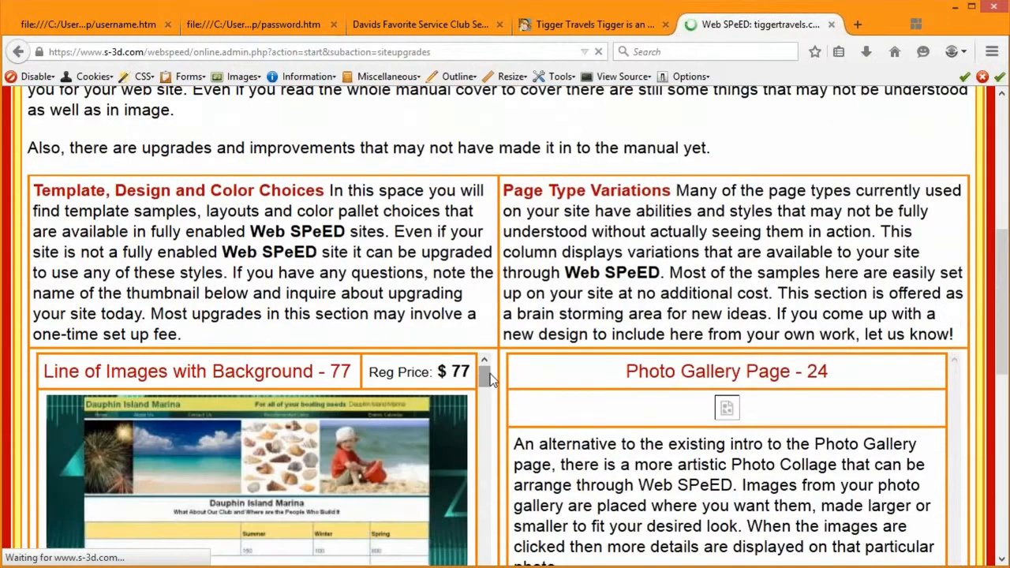
pyautogui.moveTo(489, 379); pyautogui.dragTo(452, 509)
pyautogui.scroll(5, 452, 509)
pyautogui.scroll(3, 452, 509)
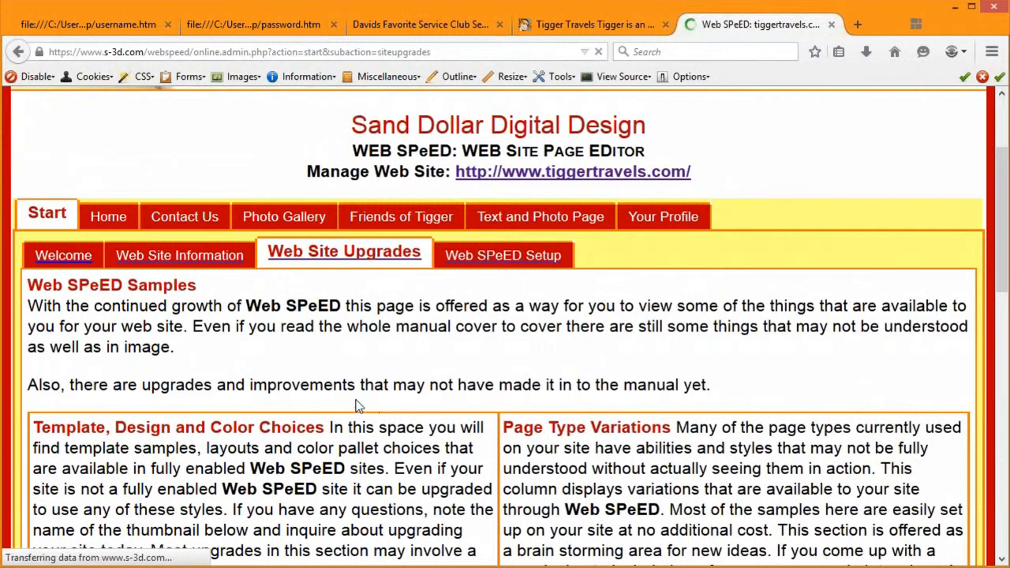
pyautogui.click(110, 221)
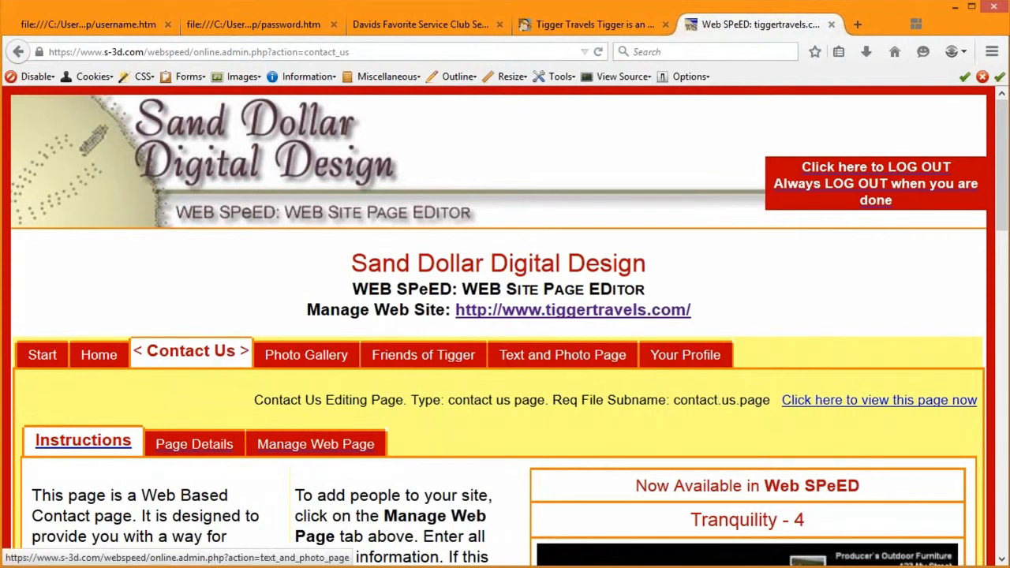
pyautogui.click(702, 363)
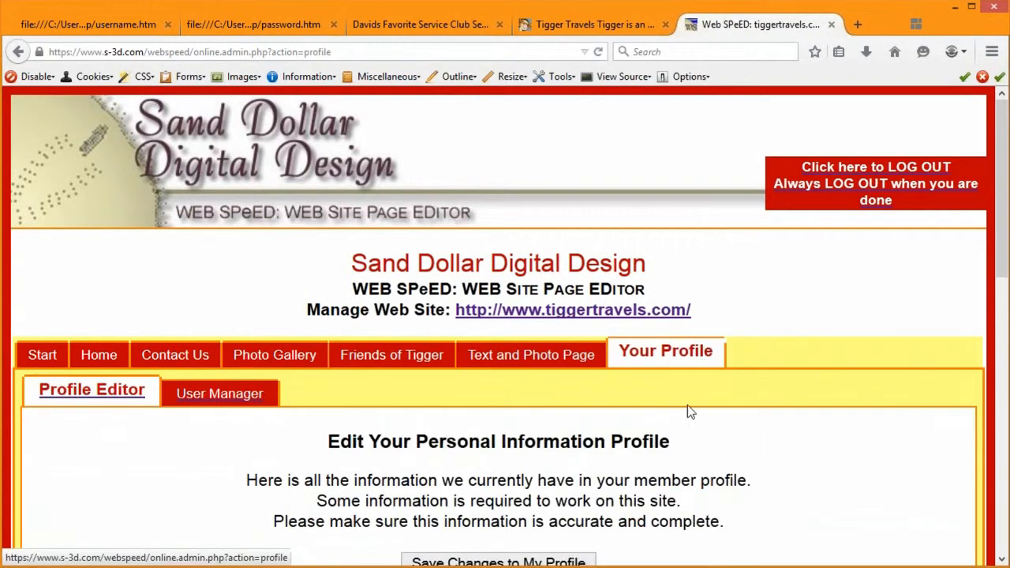
pyautogui.scroll(-3, 712, 441)
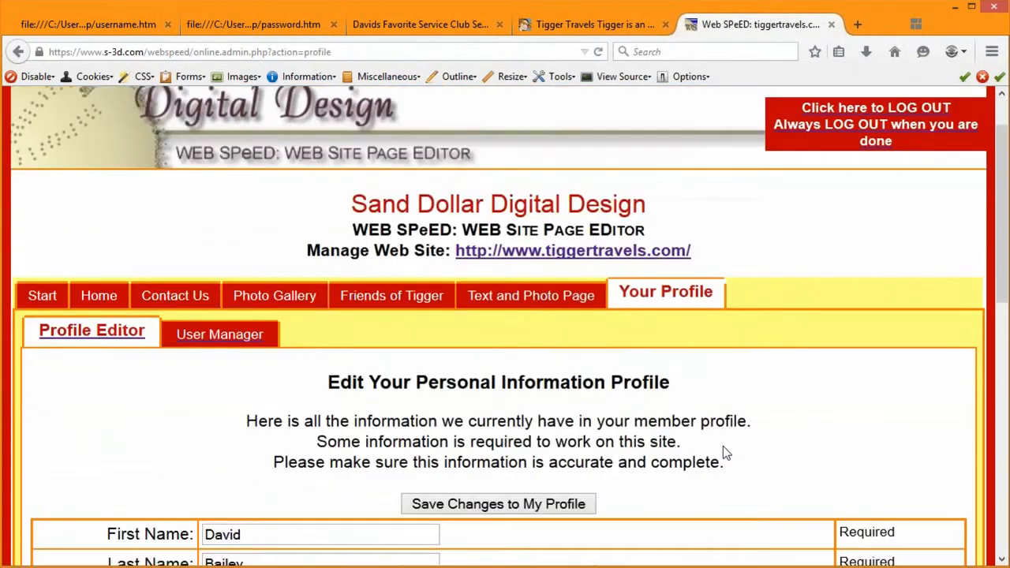
pyautogui.scroll(1, 702, 423)
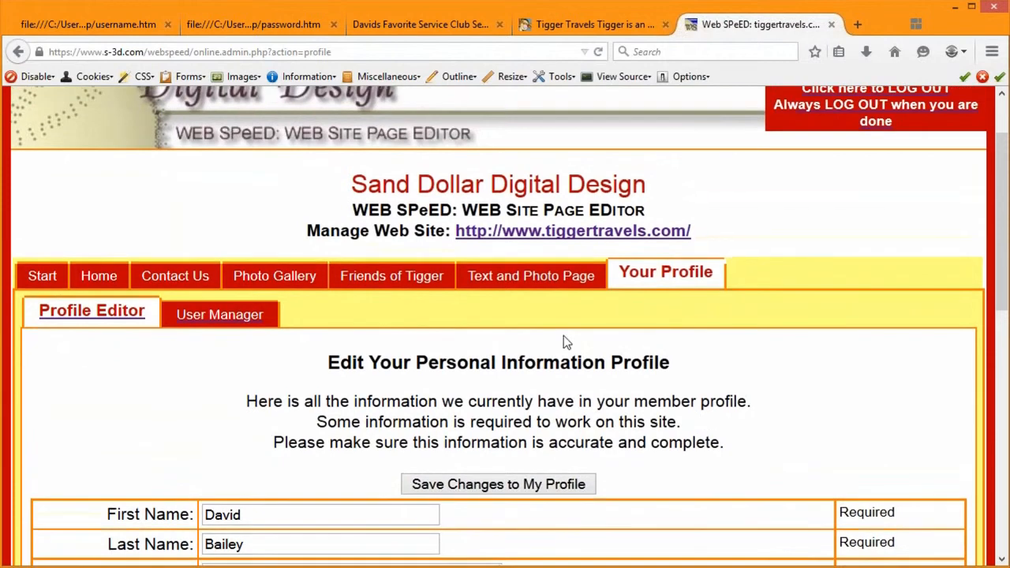
pyautogui.scroll(1, 717, 324)
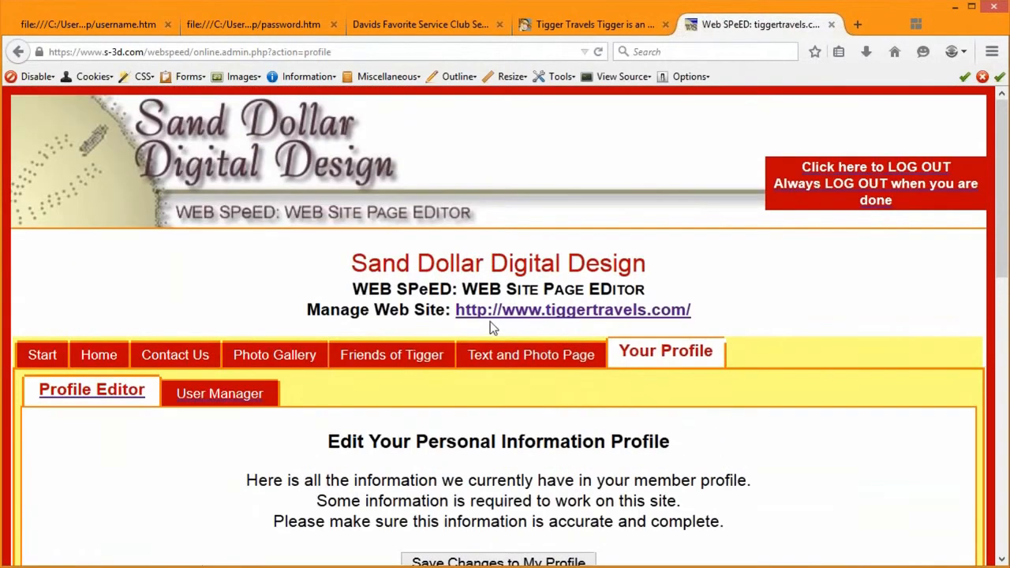
pyautogui.click(532, 312)
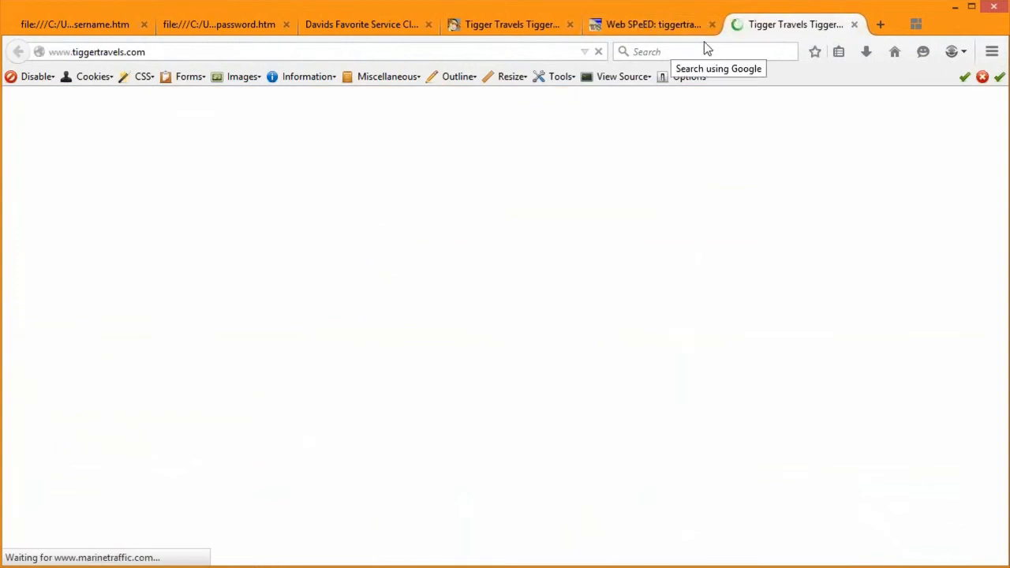
# Step: Alternate between the loaded Tigger Travels home page and WEB SPeED, ending on the Your Profile page
pyautogui.press('ctrl')
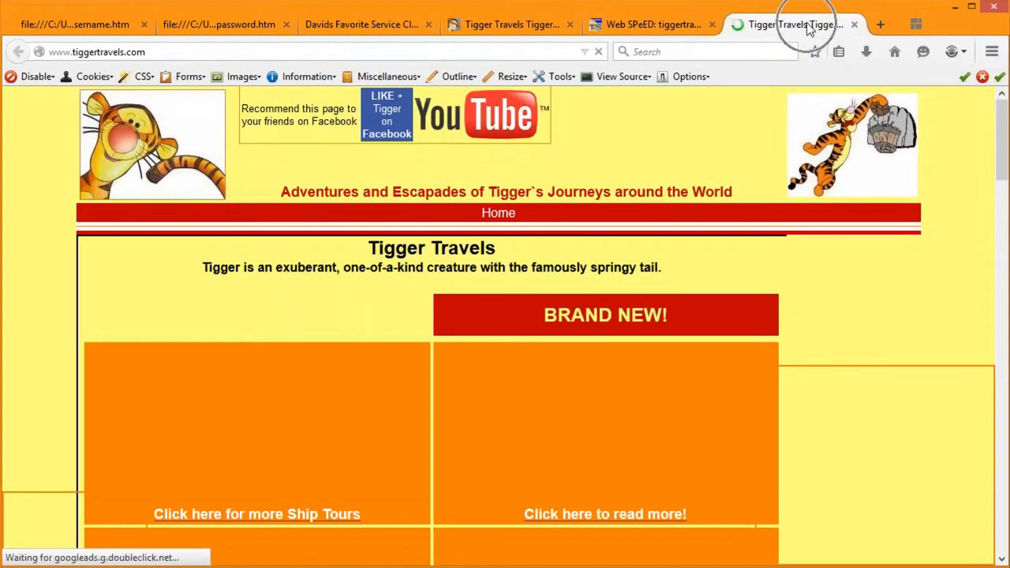
pyautogui.click(655, 26)
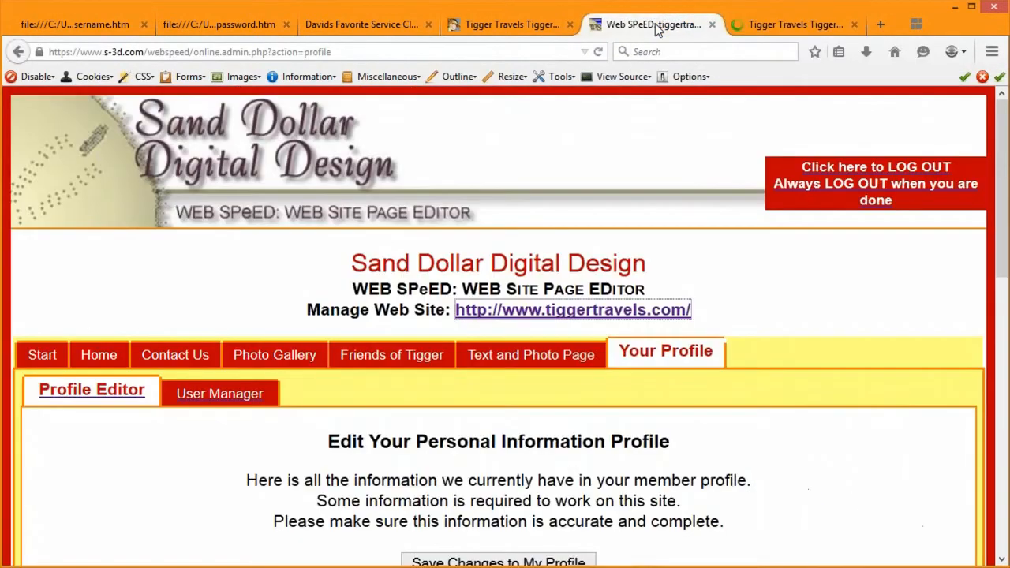
pyautogui.click(783, 24)
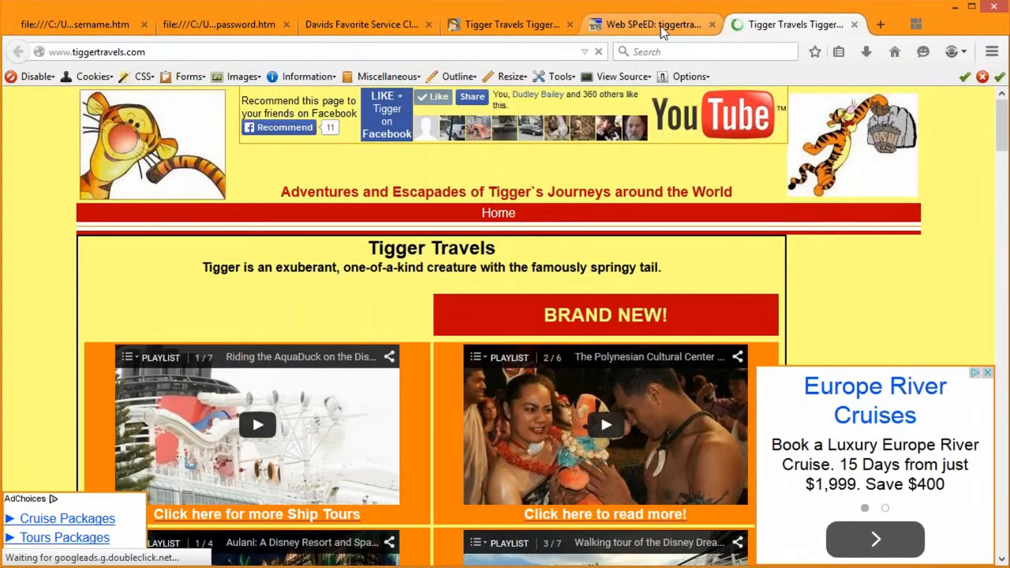
pyautogui.click(661, 26)
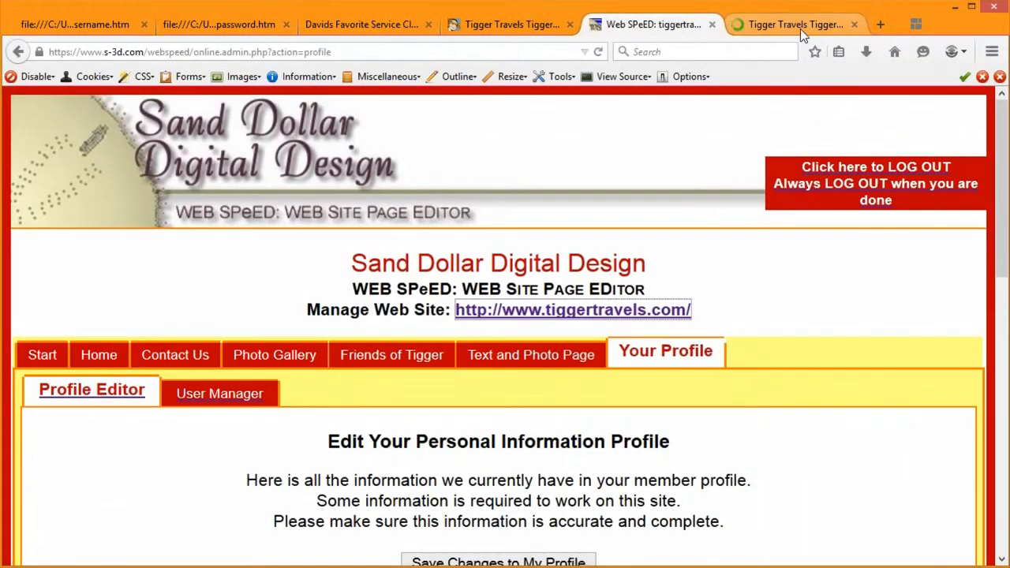
pyautogui.click(800, 29)
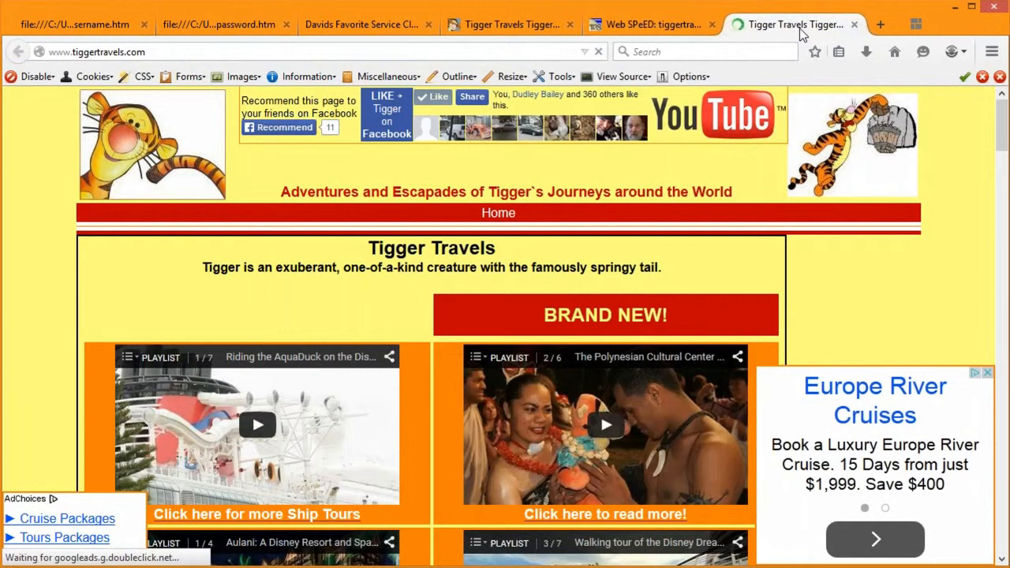
pyautogui.click(665, 27)
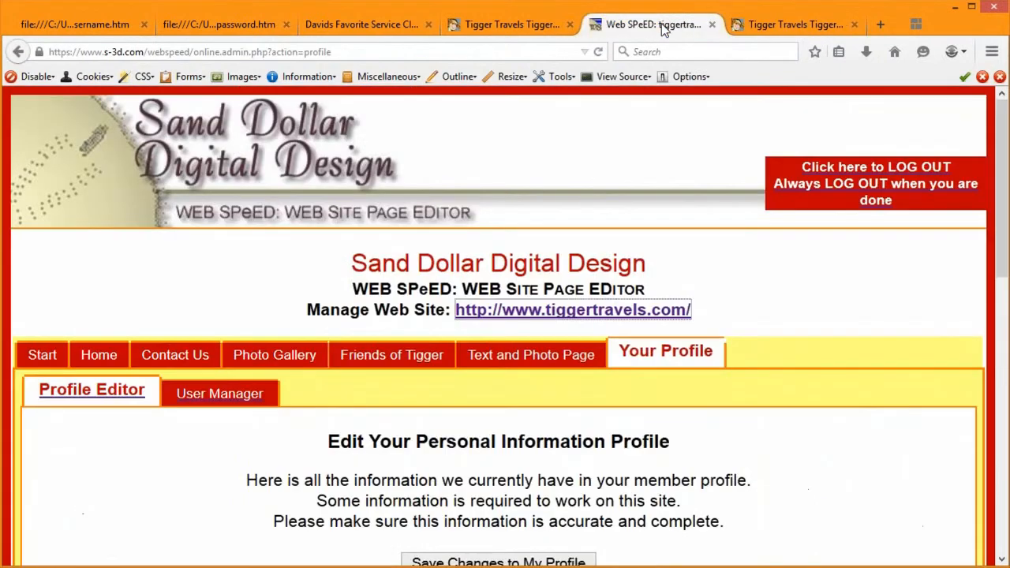
pyautogui.click(787, 23)
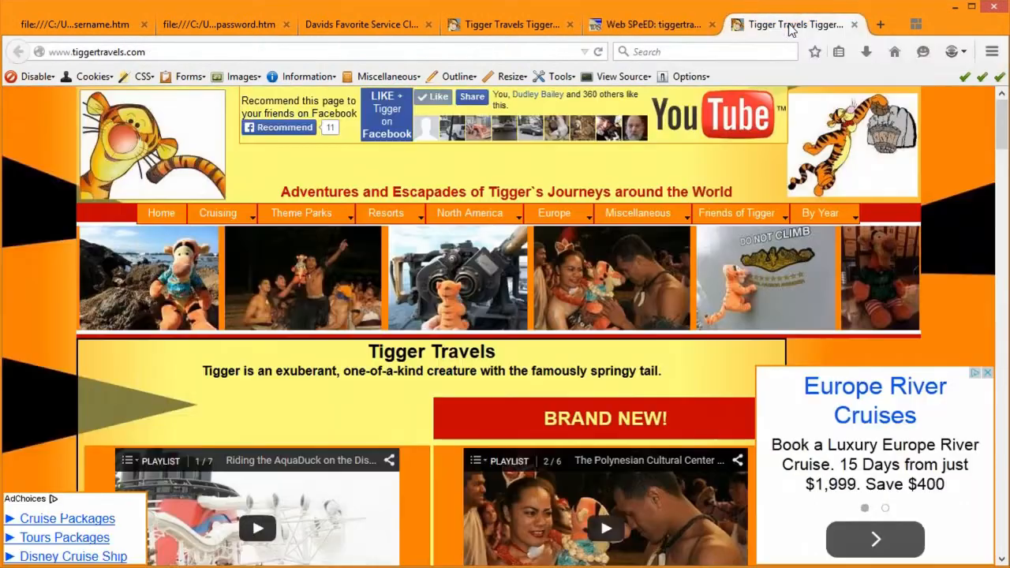
pyautogui.click(643, 26)
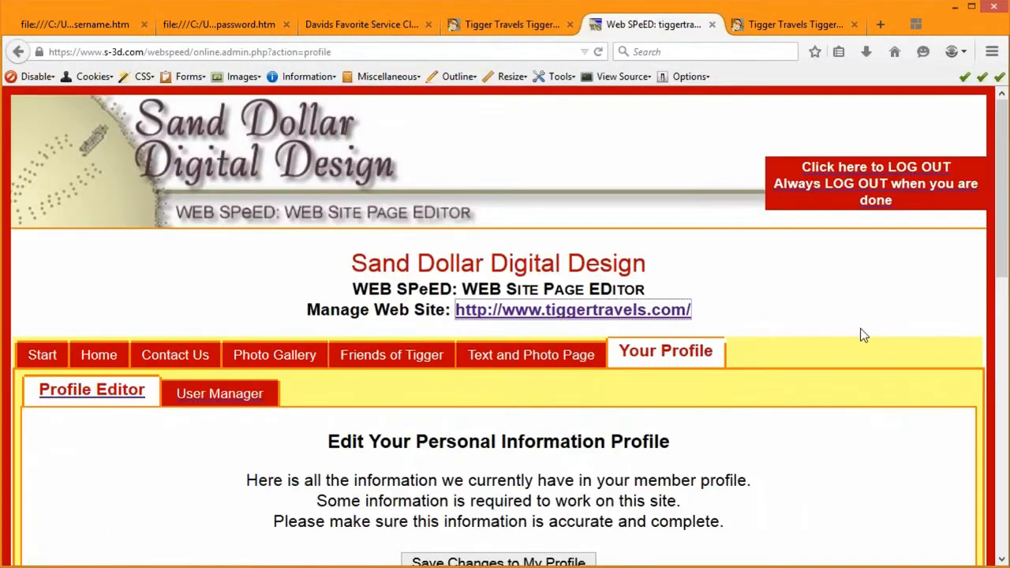